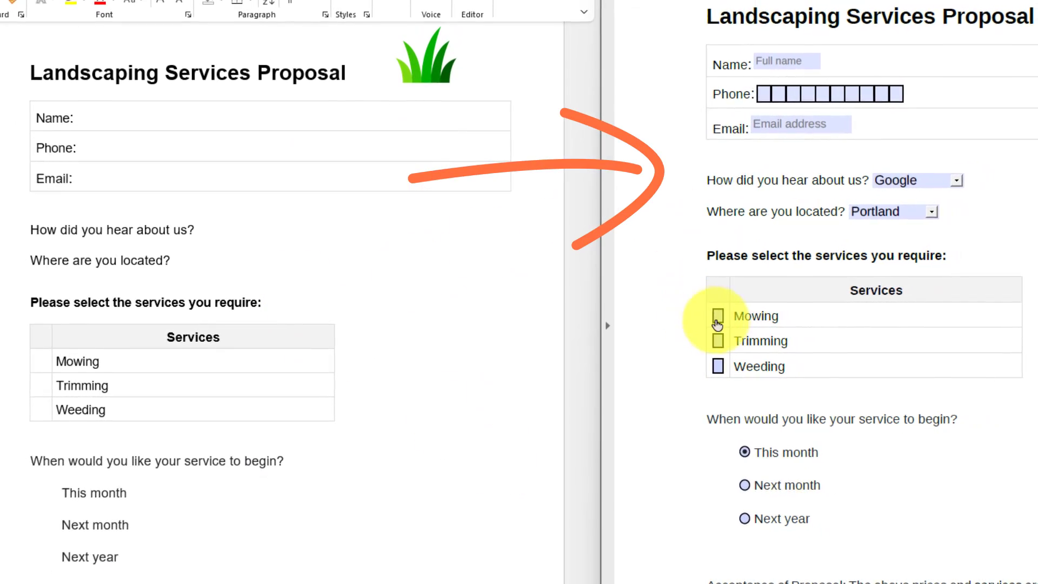
Tick the Mowing and Trimming services on the finished form preview
left_click(717, 319)
left_click(717, 342)
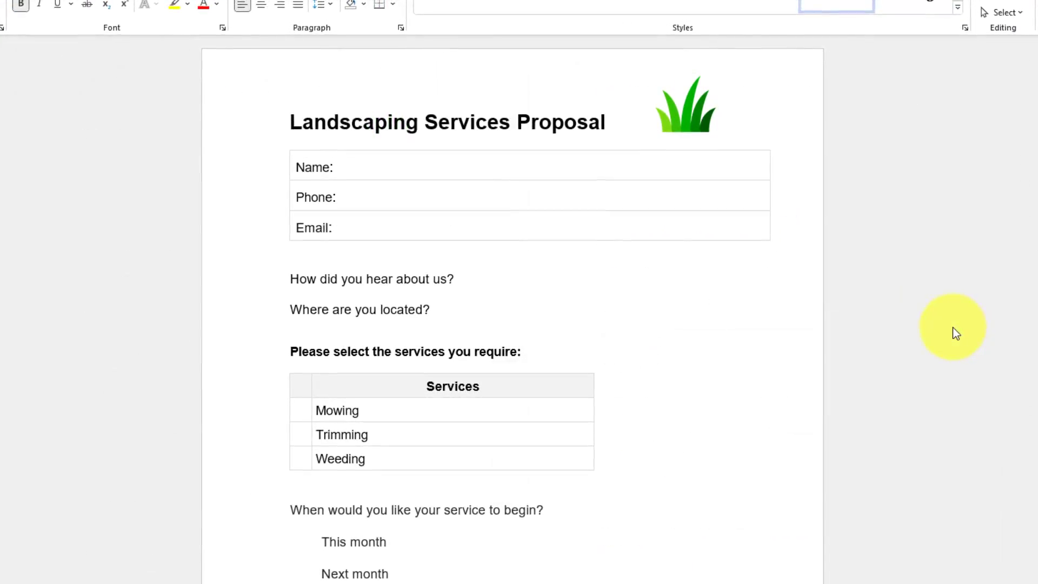
Scroll up and down through the Word proposal to review its content
scroll(591, 222, "down", 5)
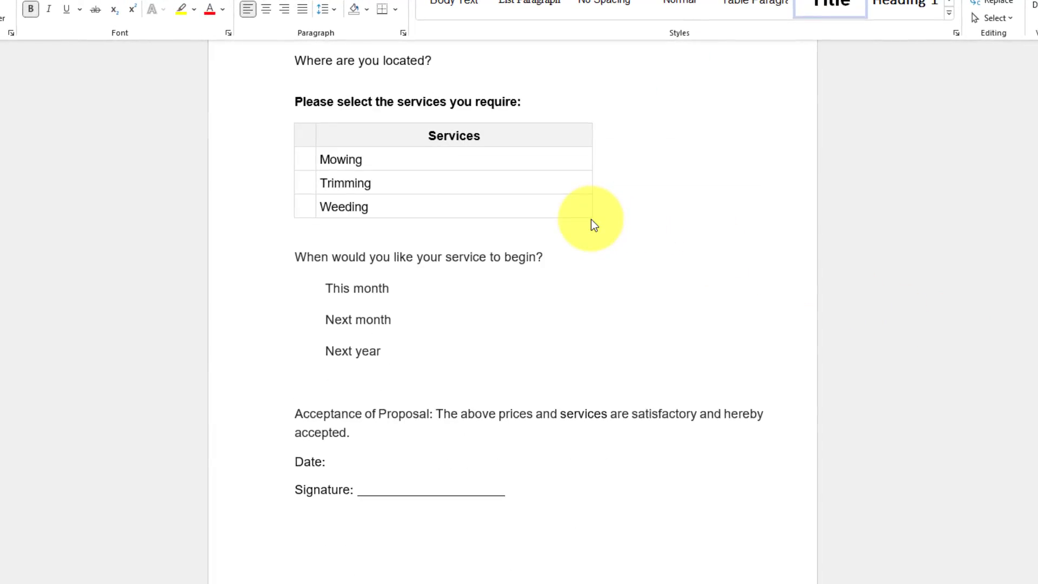
scroll(592, 219, "up", 5)
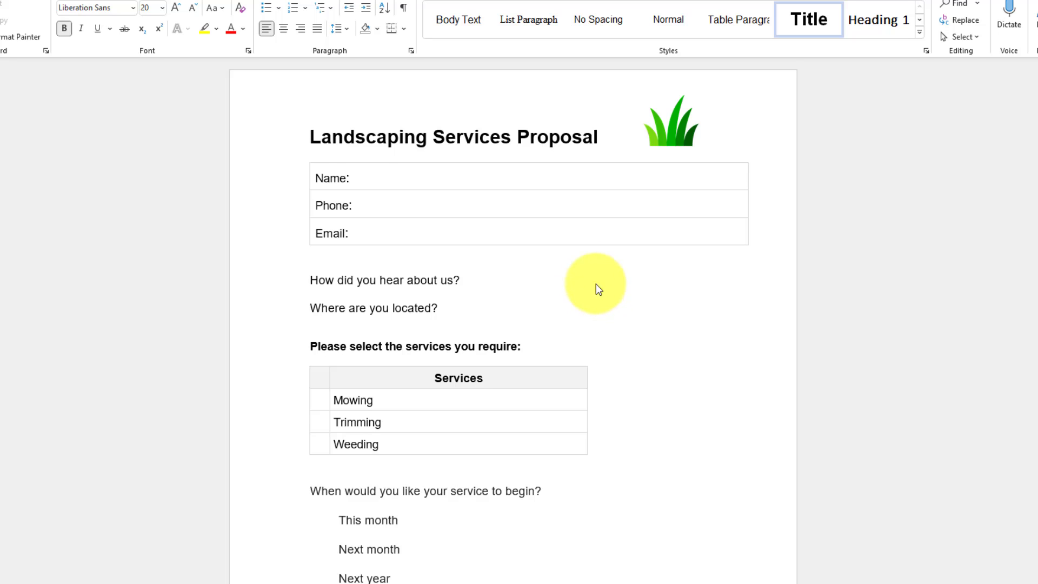
scroll(587, 273, "down", 3)
scroll(669, 292, "down", 4)
scroll(669, 292, "up", 6)
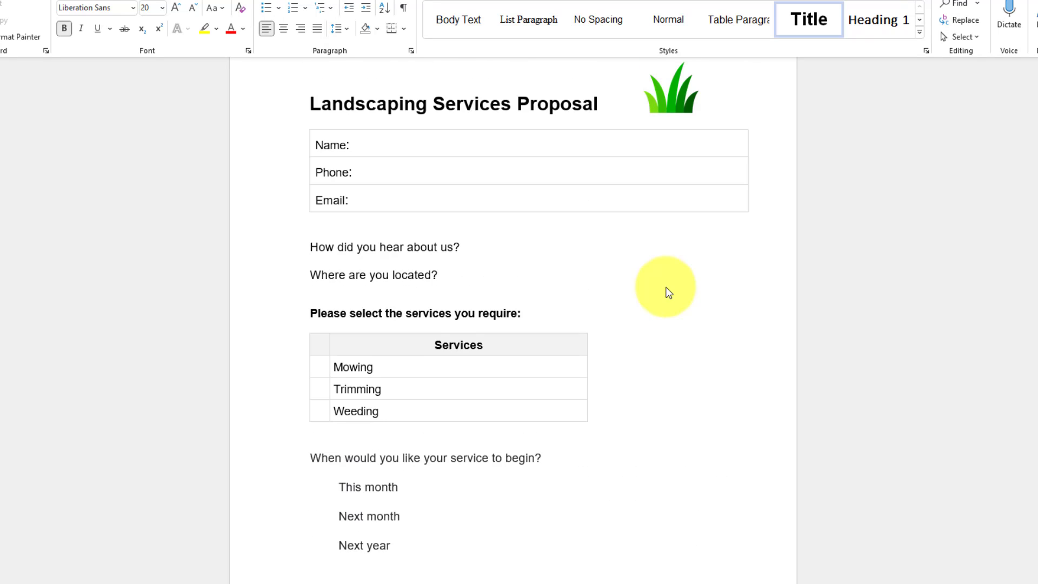
scroll(666, 293, "up", 1)
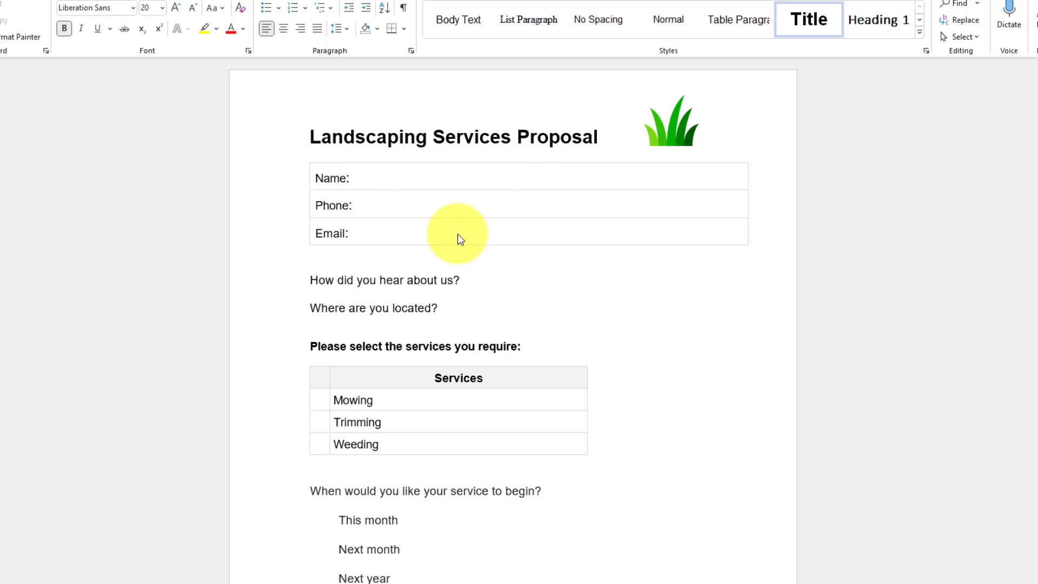
scroll(526, 239, "down", 2)
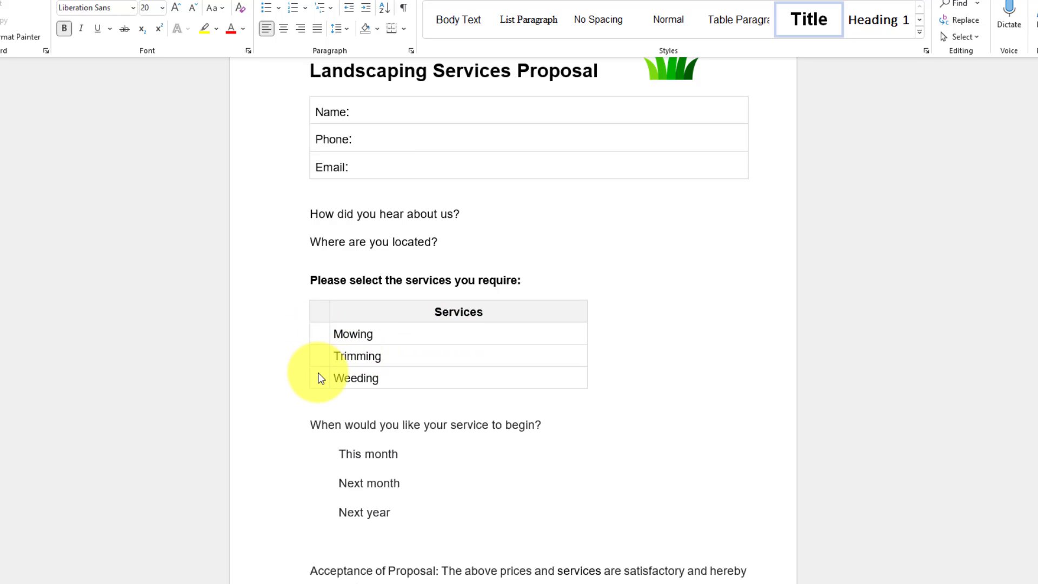
scroll(283, 377, "down", 2)
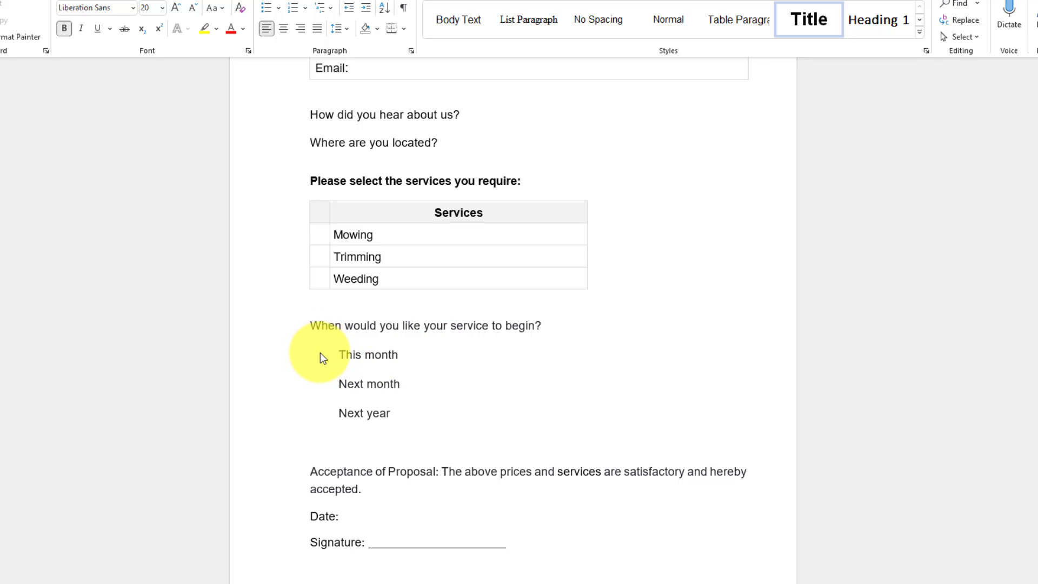
scroll(317, 417, "up", 3)
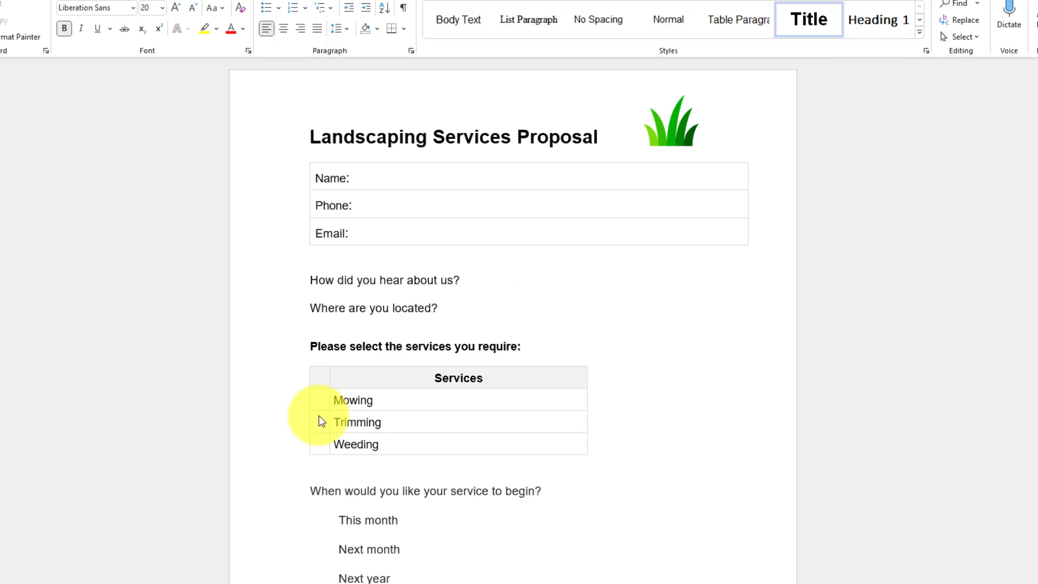
scroll(626, 276, "down", 3)
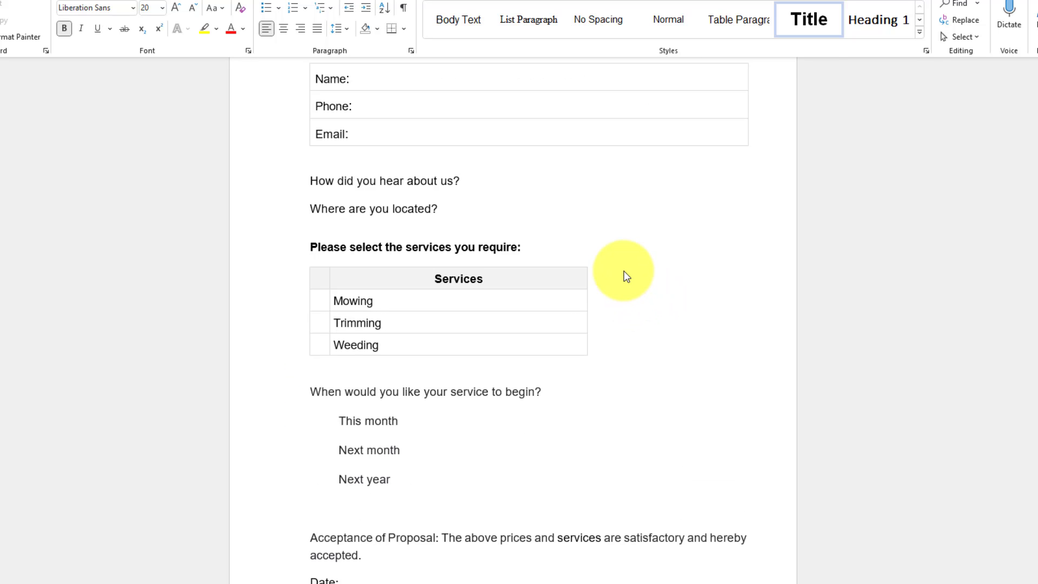
scroll(625, 276, "up", 3)
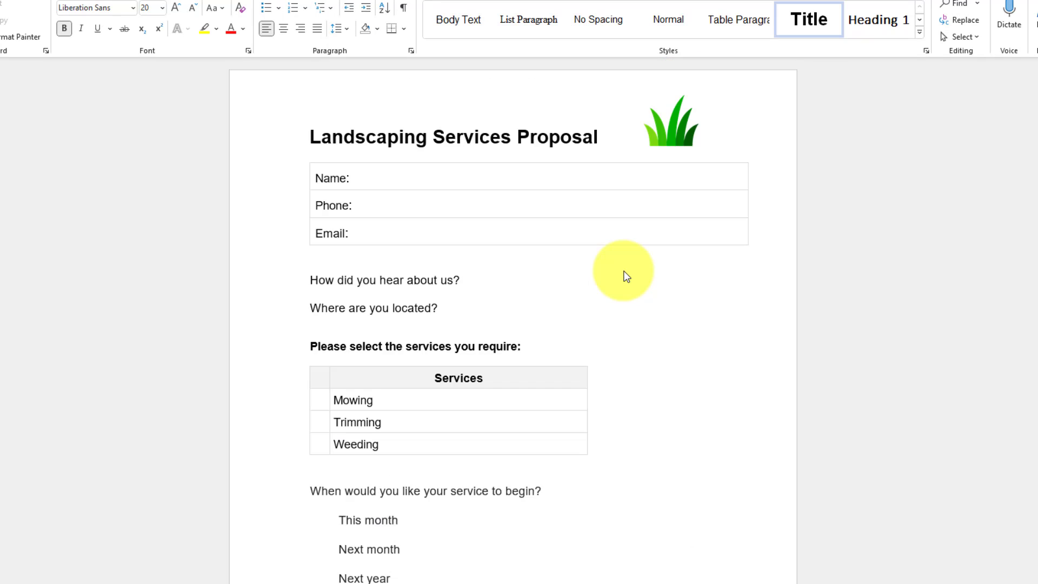
scroll(622, 277, "down", 3)
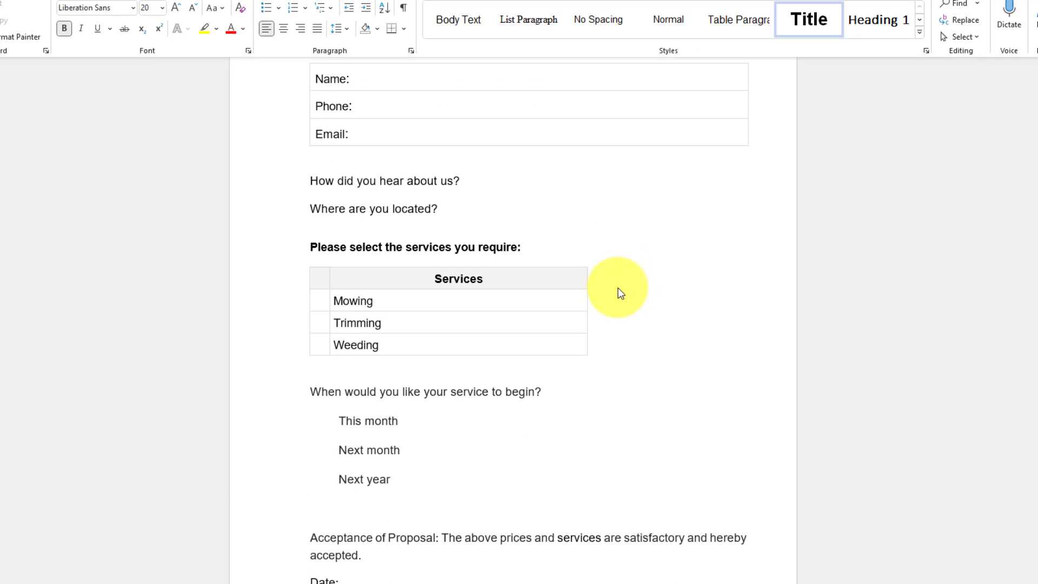
scroll(618, 287, "up", 3)
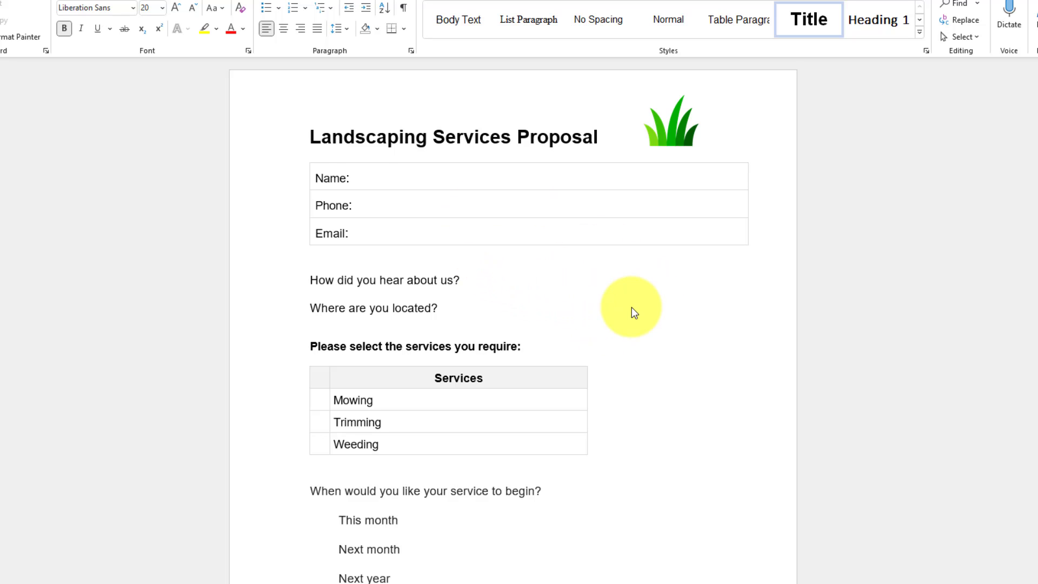
scroll(632, 308, "down", 3)
scroll(631, 308, "up", 3)
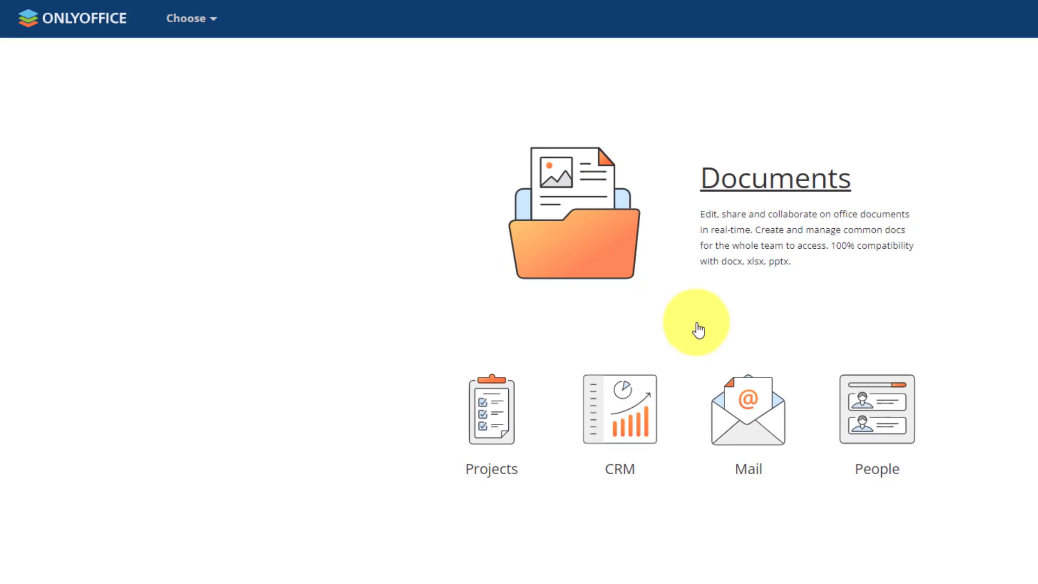
Upload Landscaping-service-proposal-form.doc from Downloads into Documents
left_click(758, 183)
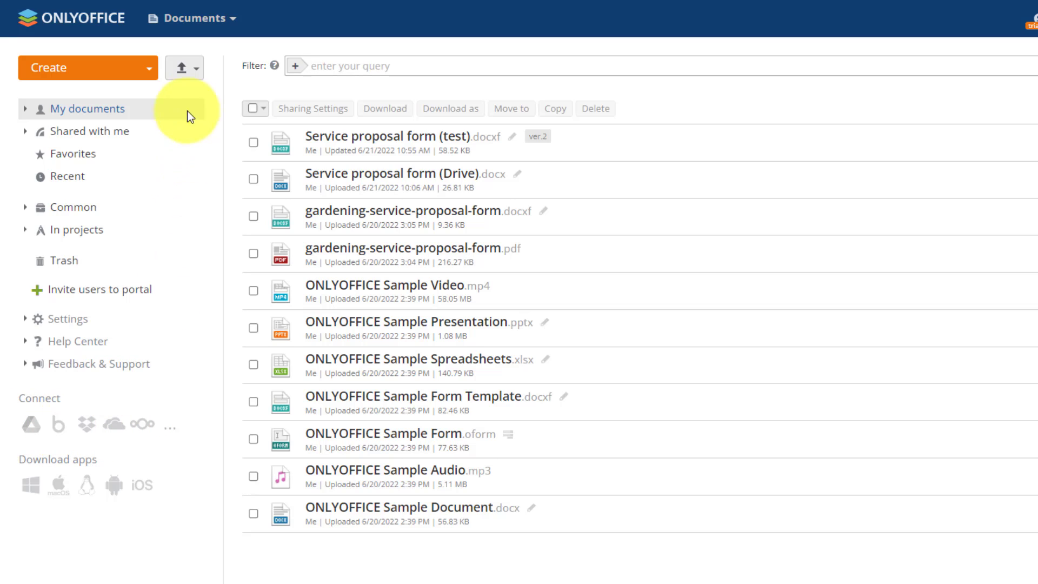
left_click(182, 68)
left_click(157, 99)
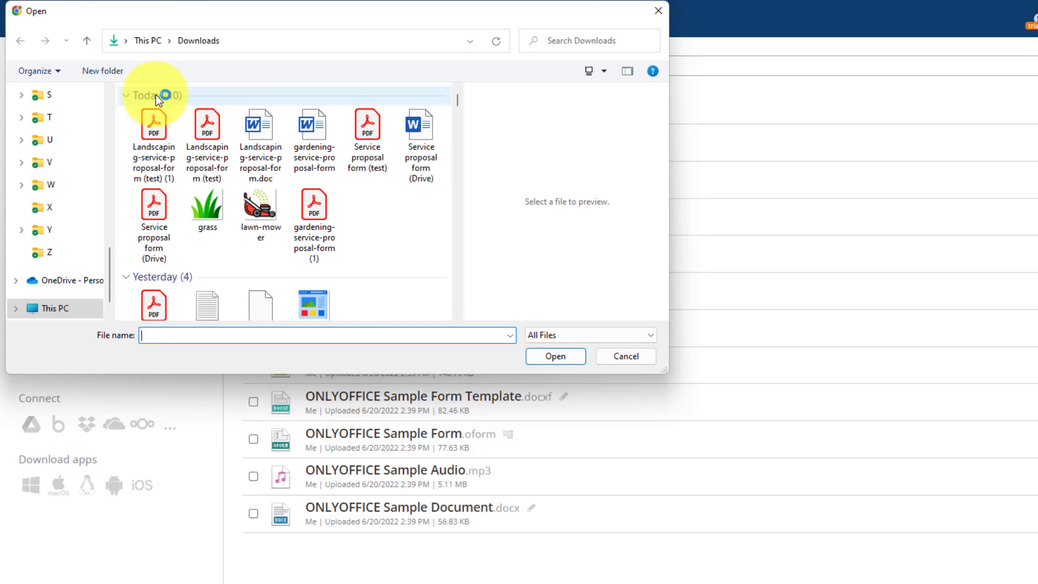
left_click(264, 125)
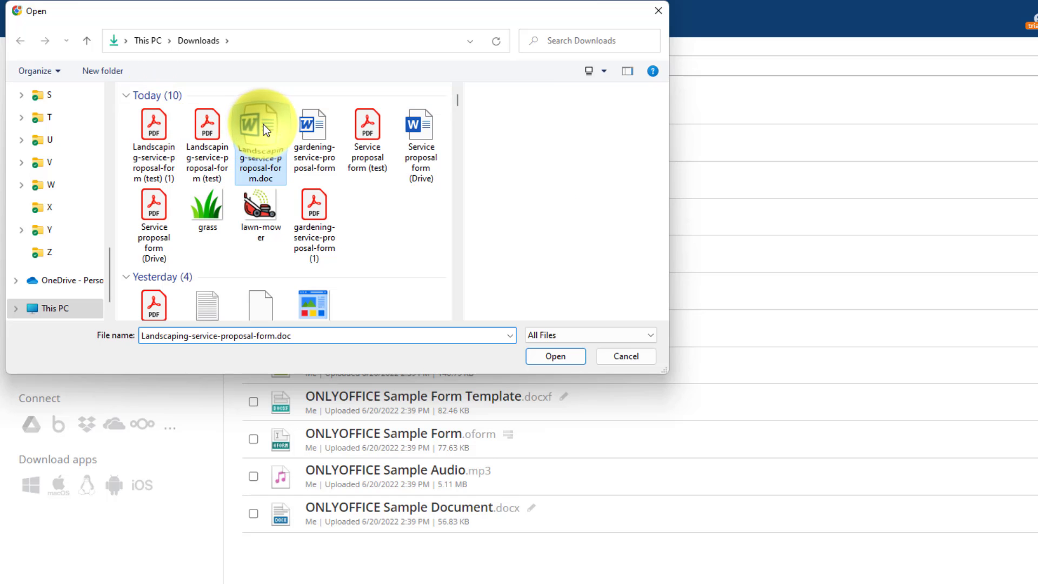
left_click(554, 355)
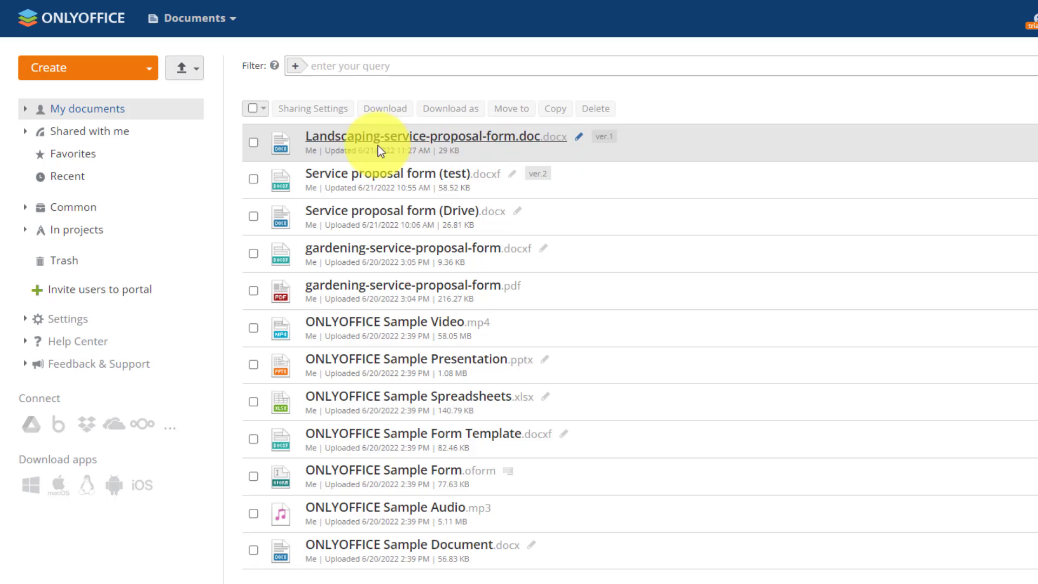
Create a form template from the uploaded Landscaping proposal text document
left_click(127, 73)
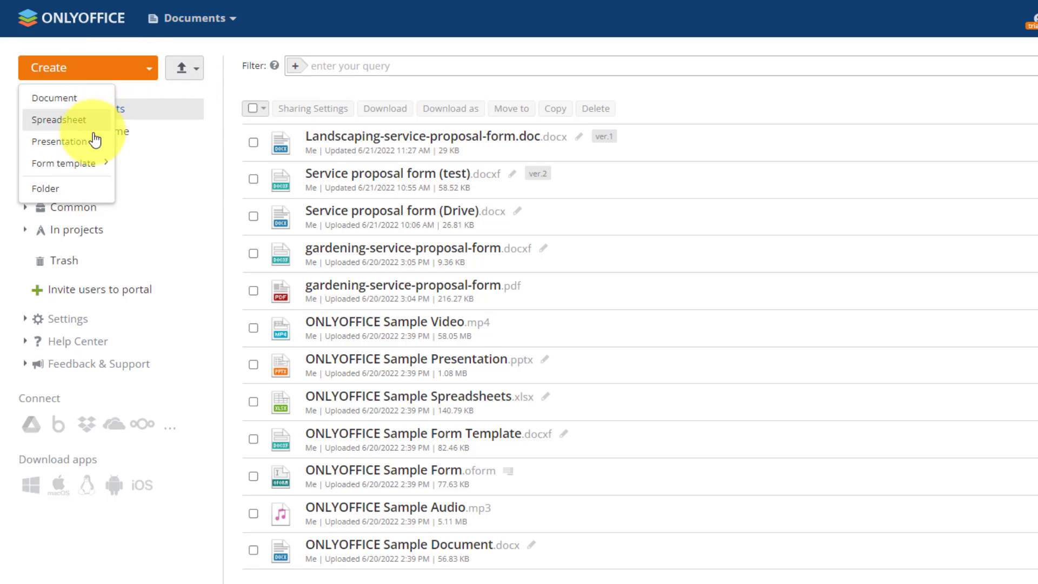
mouse_move(71, 169)
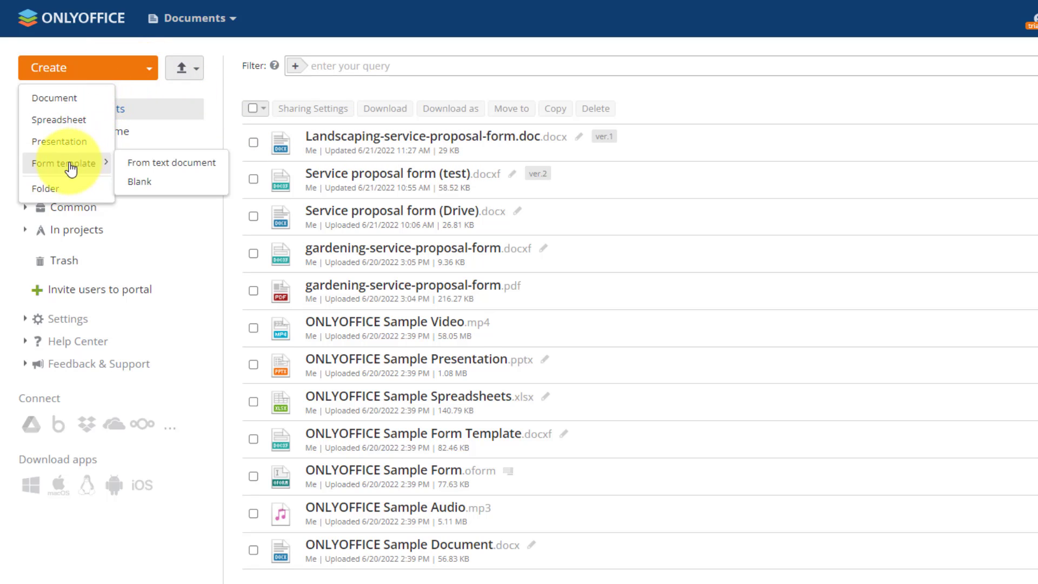
left_click(178, 171)
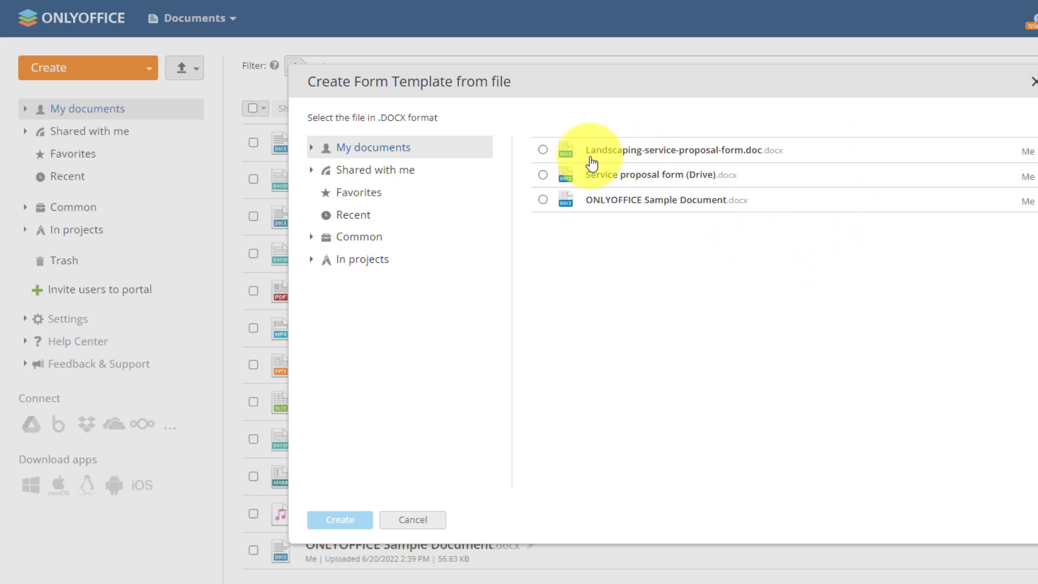
left_click(543, 151)
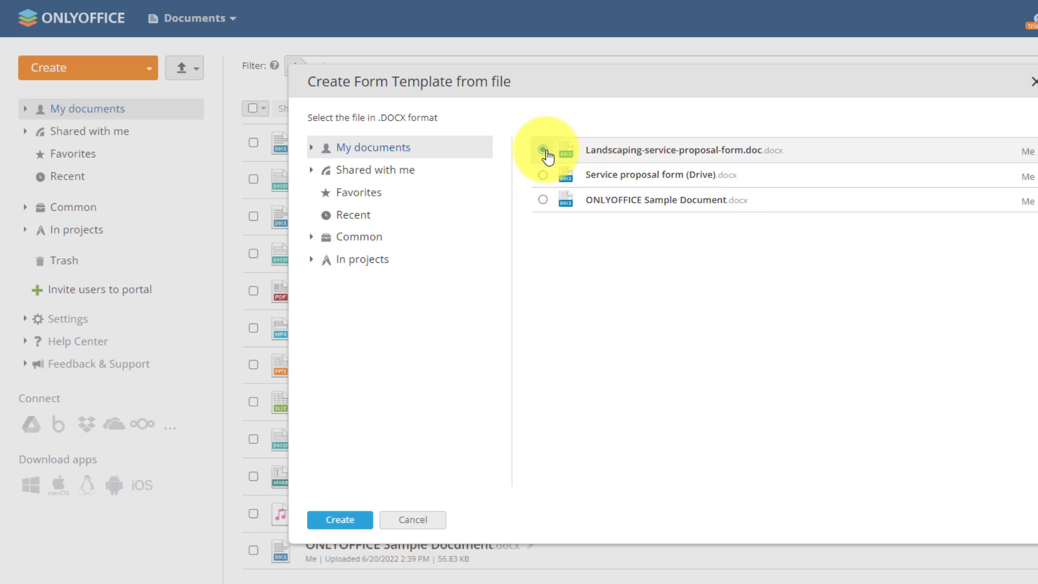
left_click(339, 522)
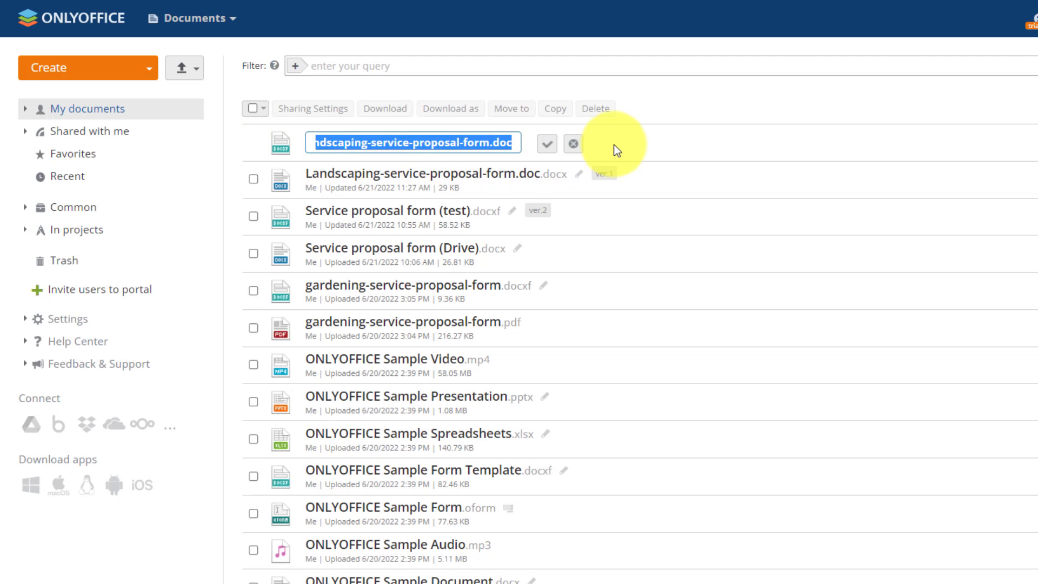
Rename the new template, replacing '.doc' with ' (sample)'
key("End")
key("BackSpace")
key("BackSpace")
key("BackSpace")
key("BackSpace")
type("(sample")
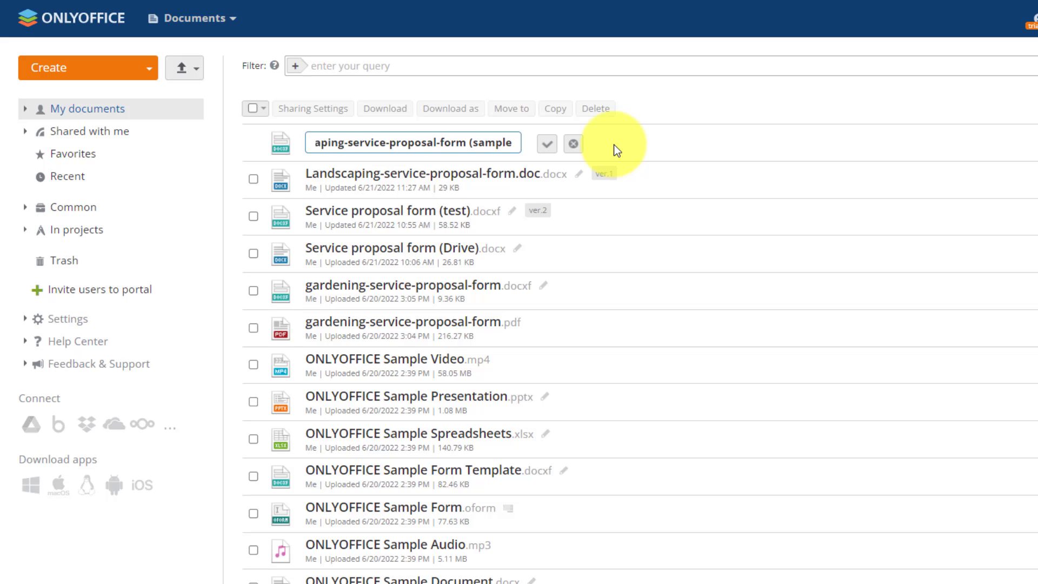
type(")")
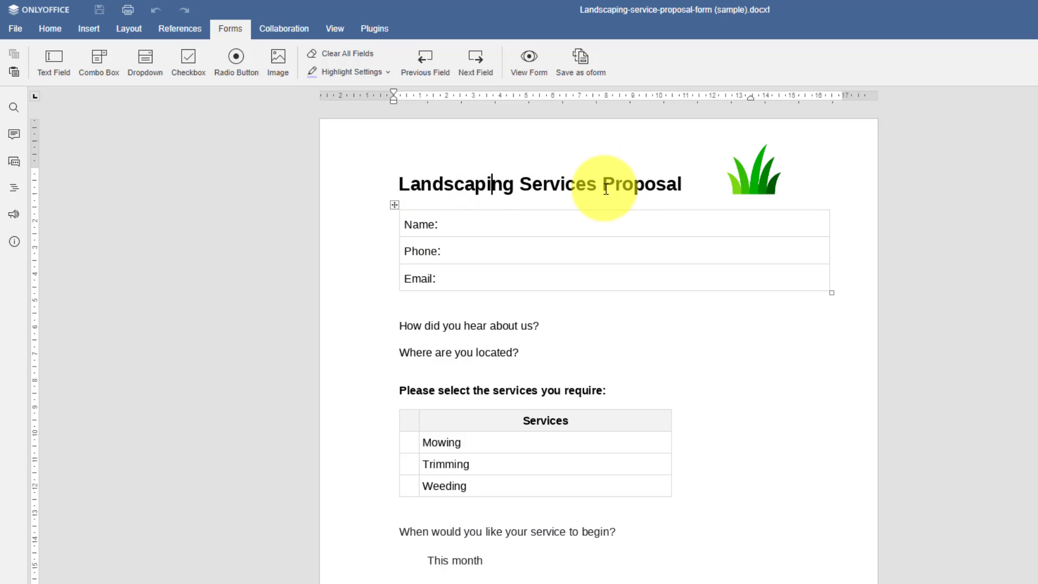
Bring up the Forms toolbar for the opened proposal template
key("Up")
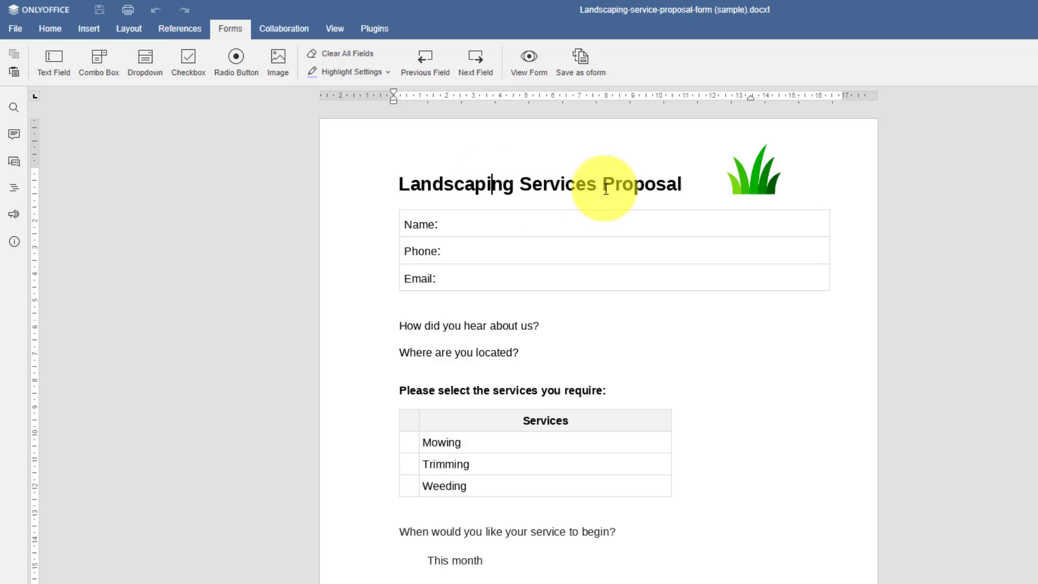
left_click(48, 28)
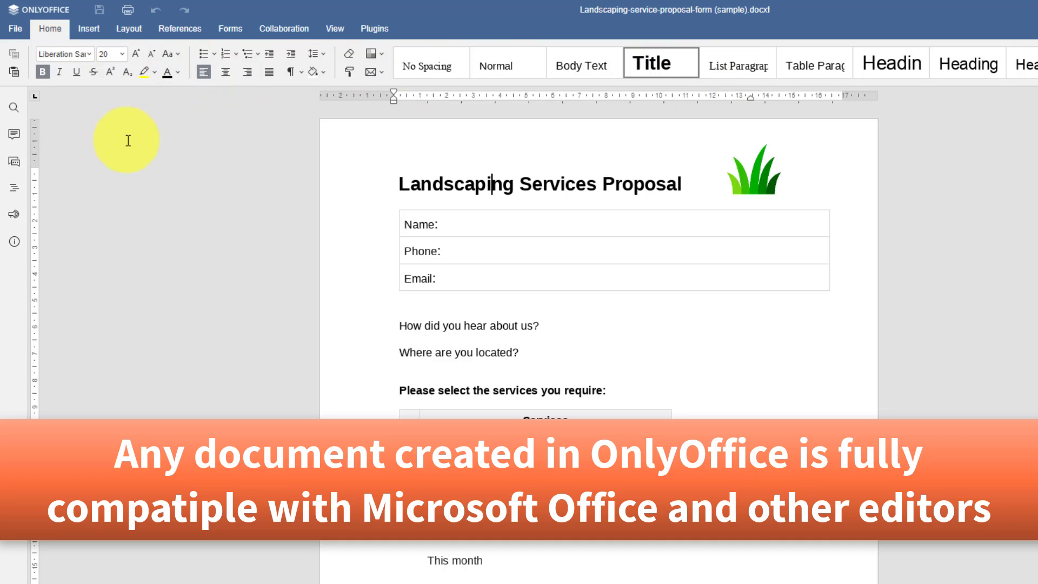
left_click(235, 29)
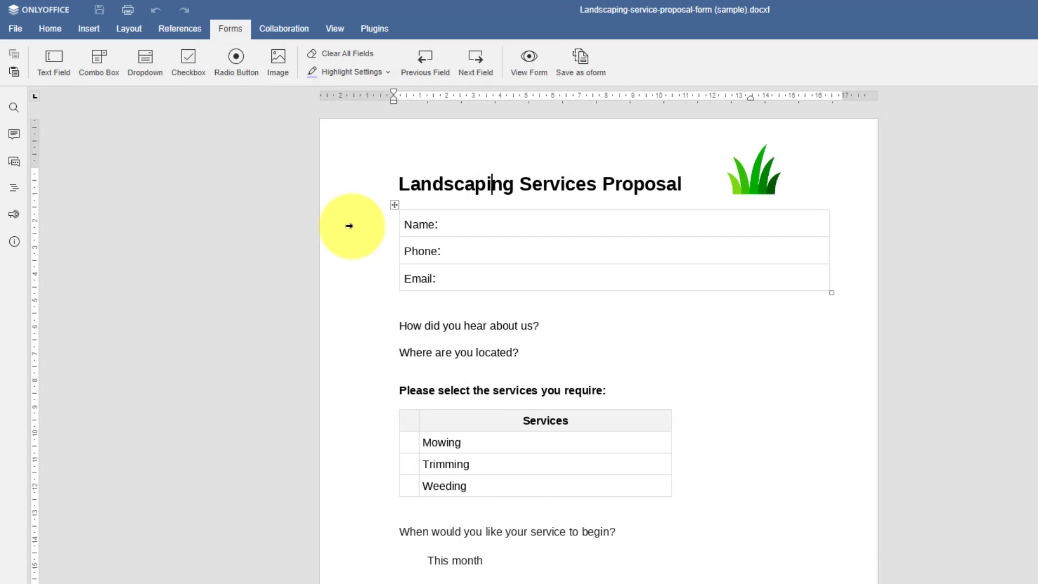
Insert a text field right after Name: in the contact table
left_click(484, 222)
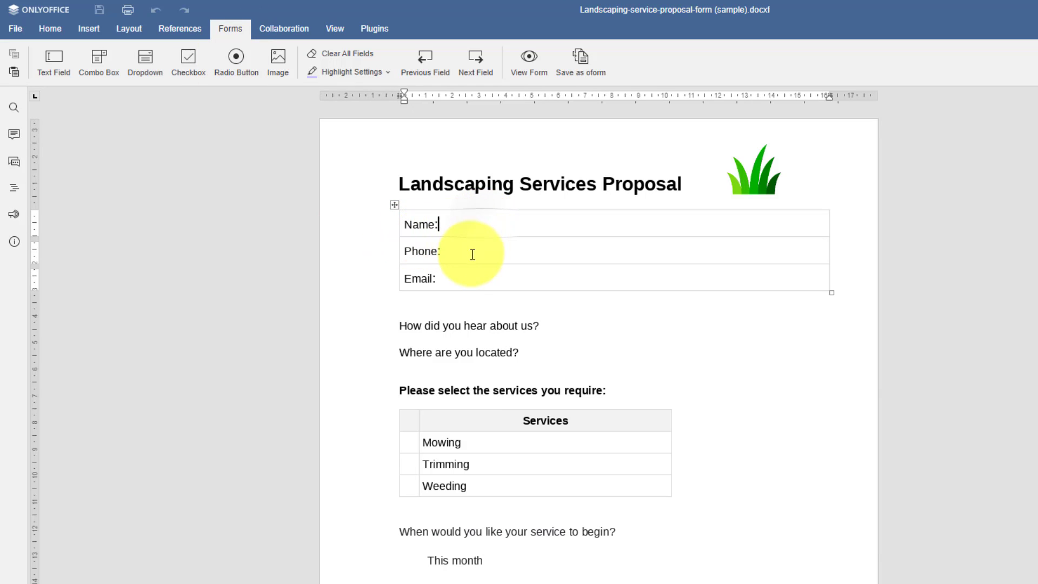
left_click(472, 253)
left_click(468, 281)
left_click(480, 225)
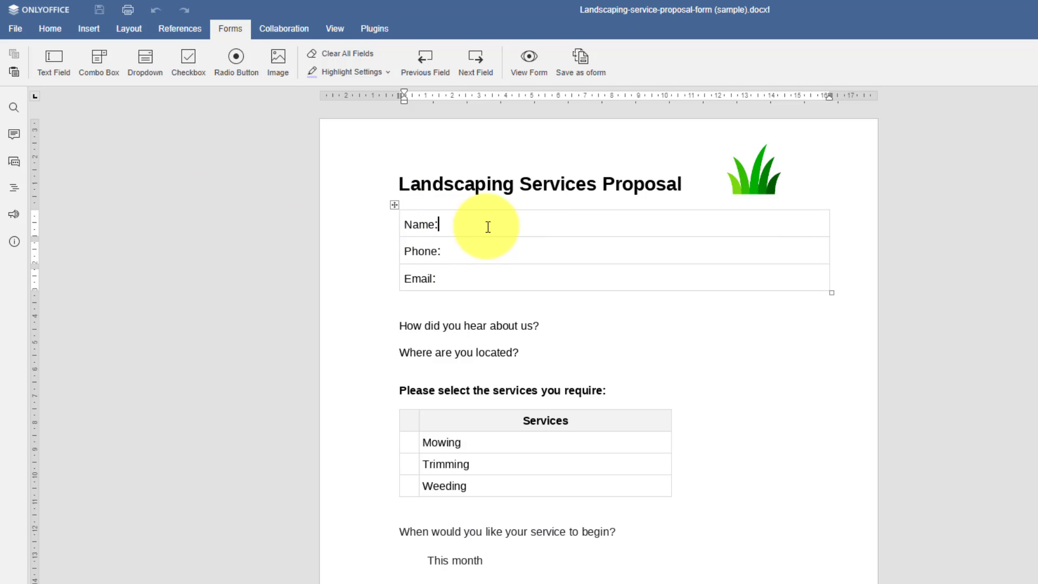
left_click(54, 62)
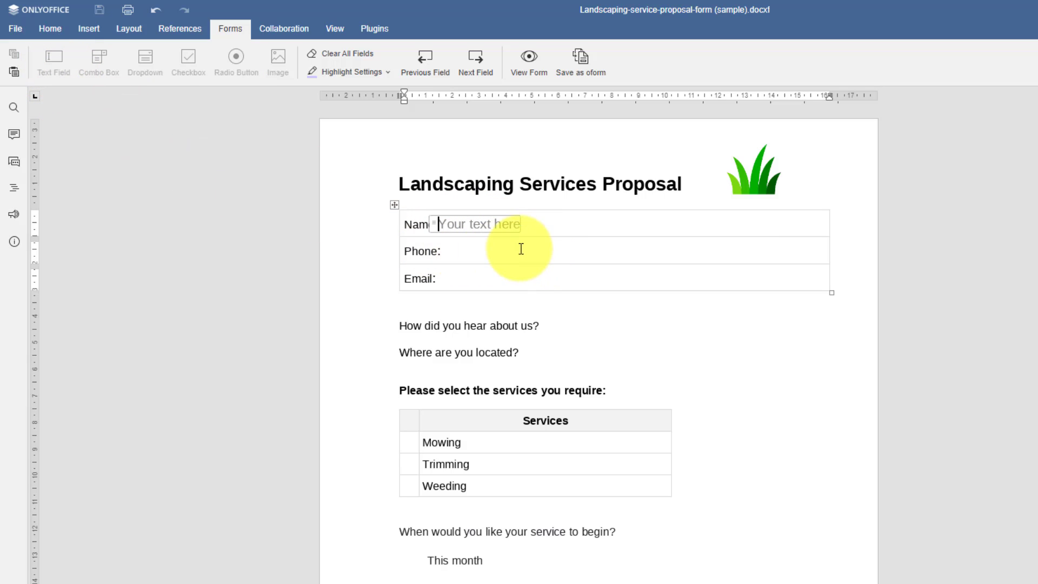
Set the Name field's placeholder to 'First name'
left_click(491, 251)
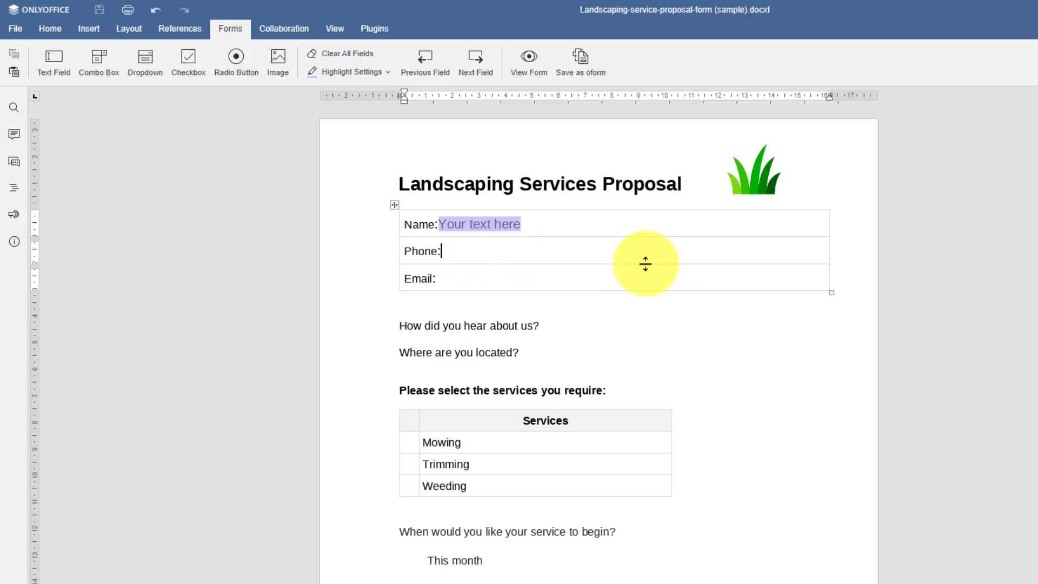
left_click(505, 224)
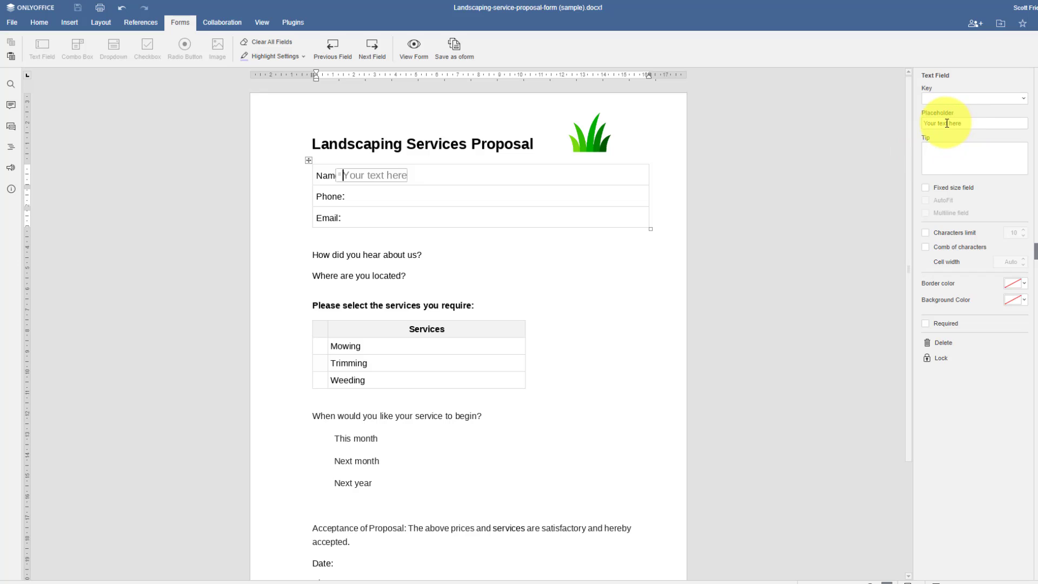
triple_click(947, 123)
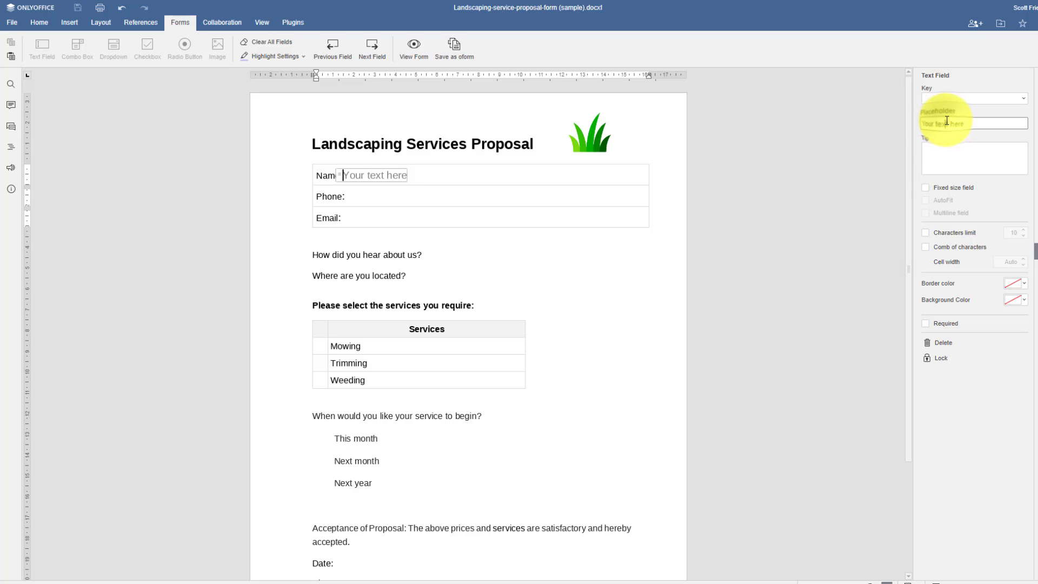
type("First name")
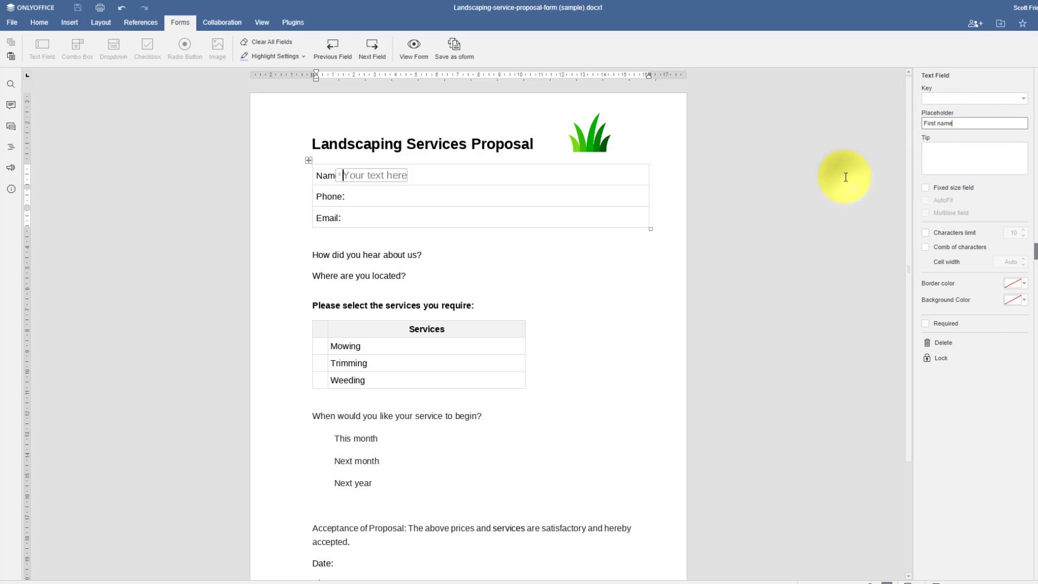
left_click(579, 200)
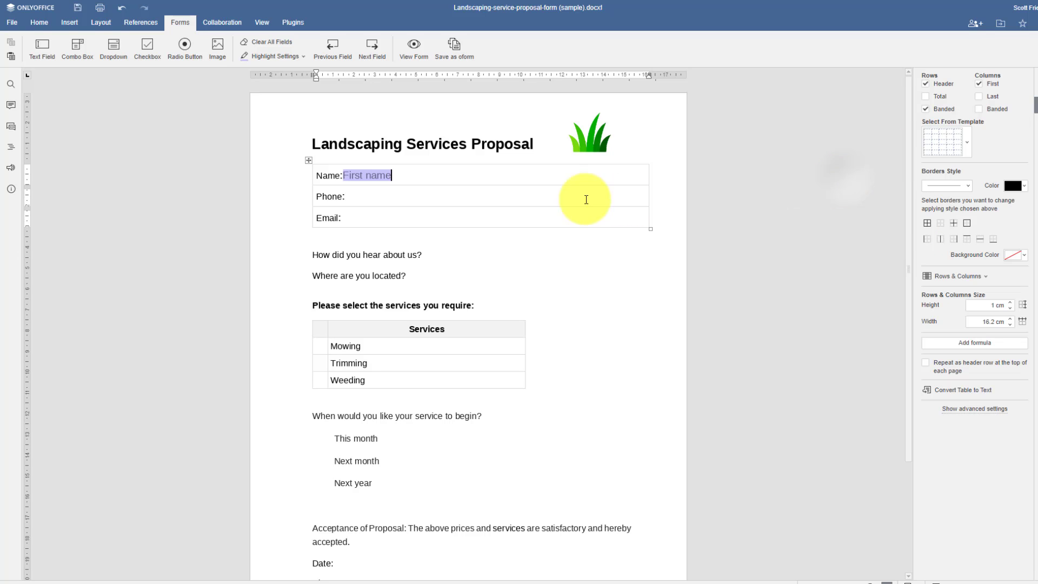
left_click(382, 180)
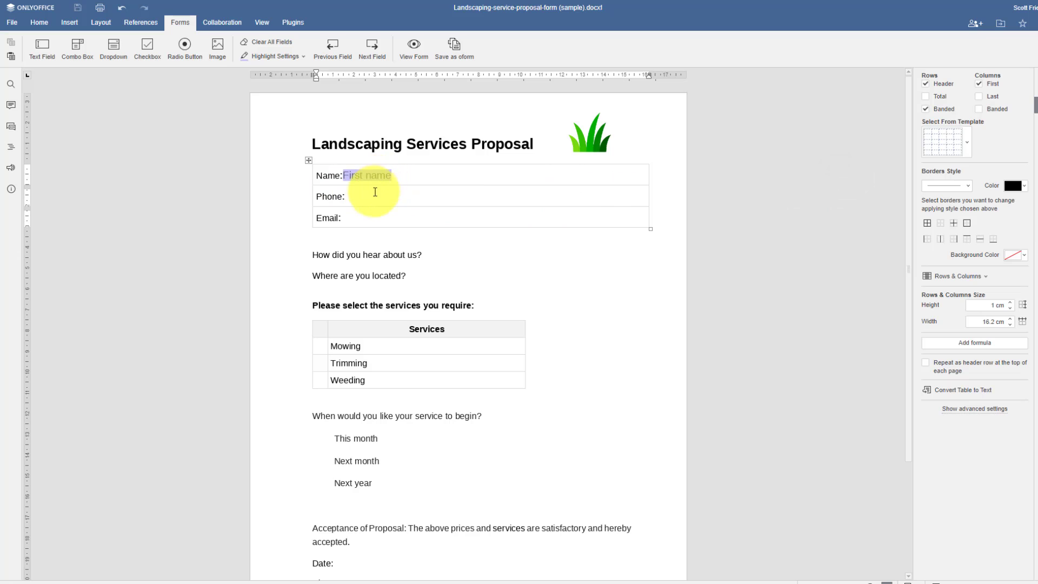
Add a Phone text field as a 10-character comb with black cell borders
left_click(376, 194)
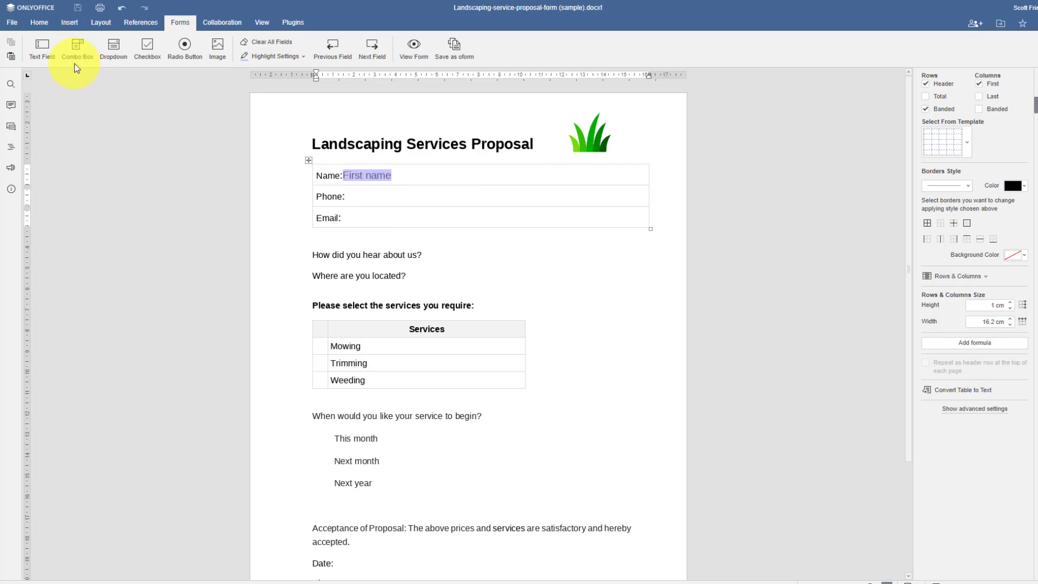
left_click(42, 46)
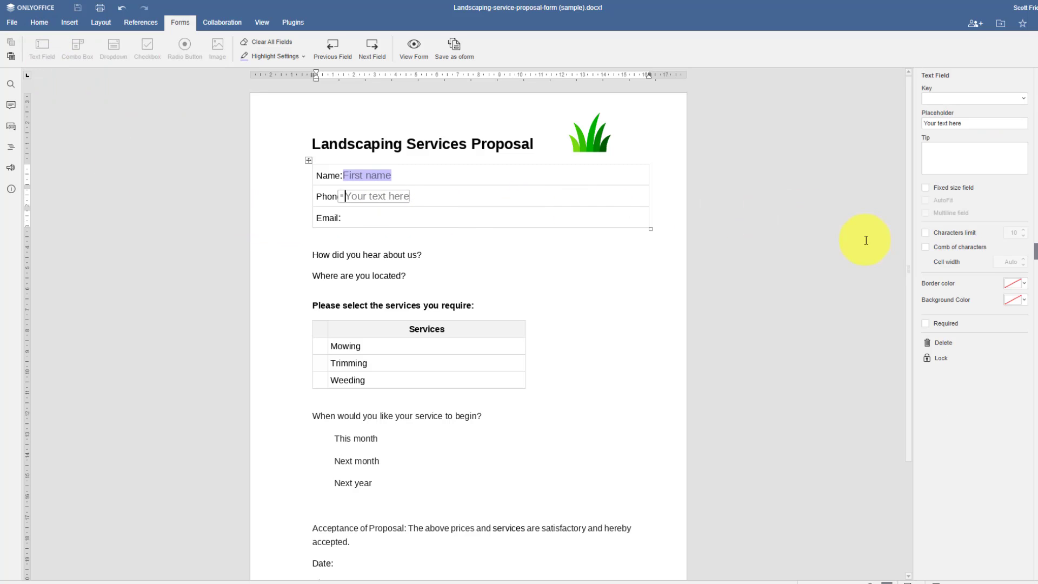
left_click(926, 248)
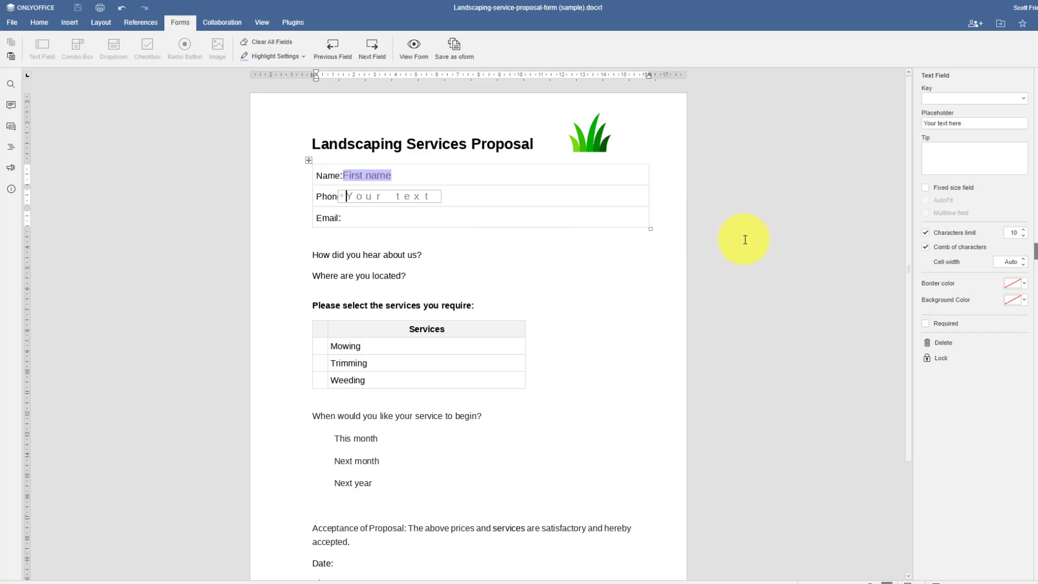
left_click(1025, 287)
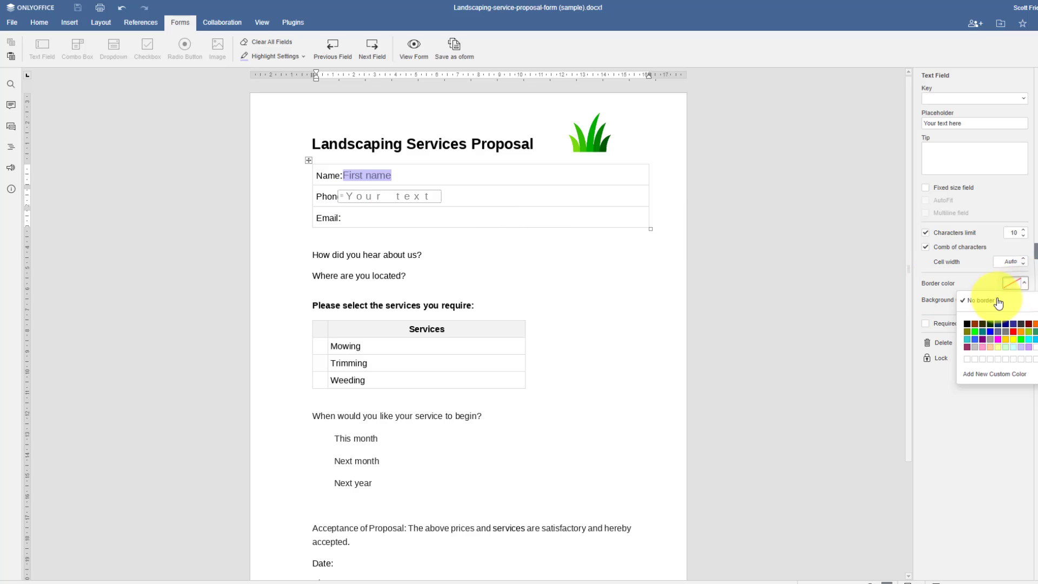
left_click(971, 321)
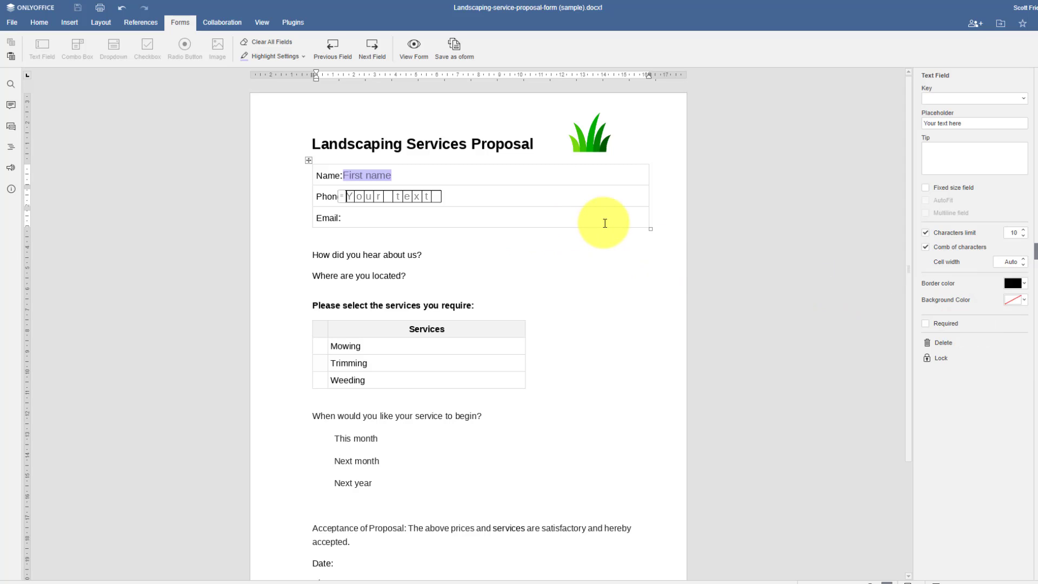
type("1")
key("BackSpace")
left_click(552, 198)
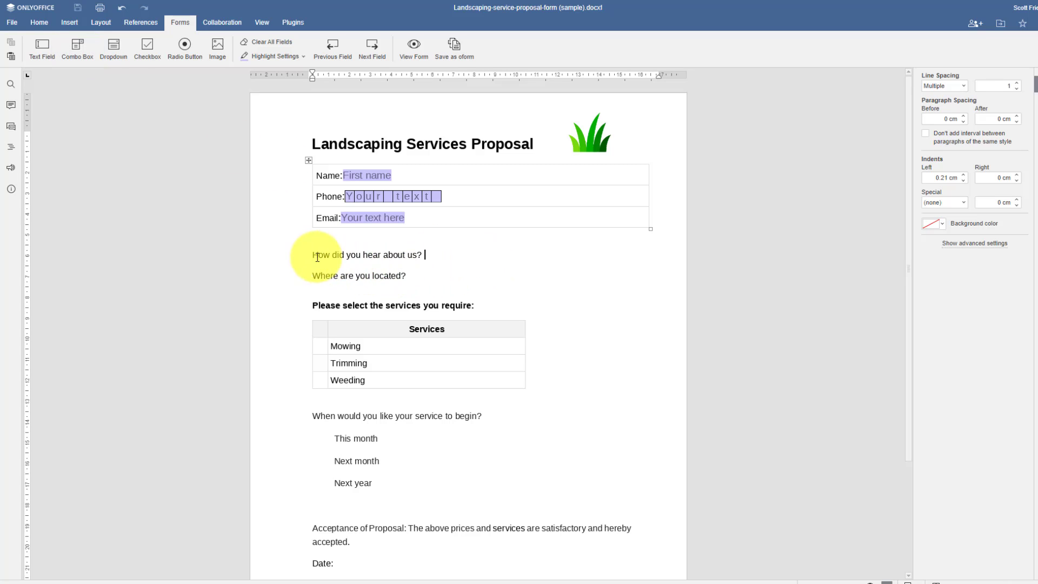
Insert a combo box offering Facebook, Google search and Ad
left_click(79, 52)
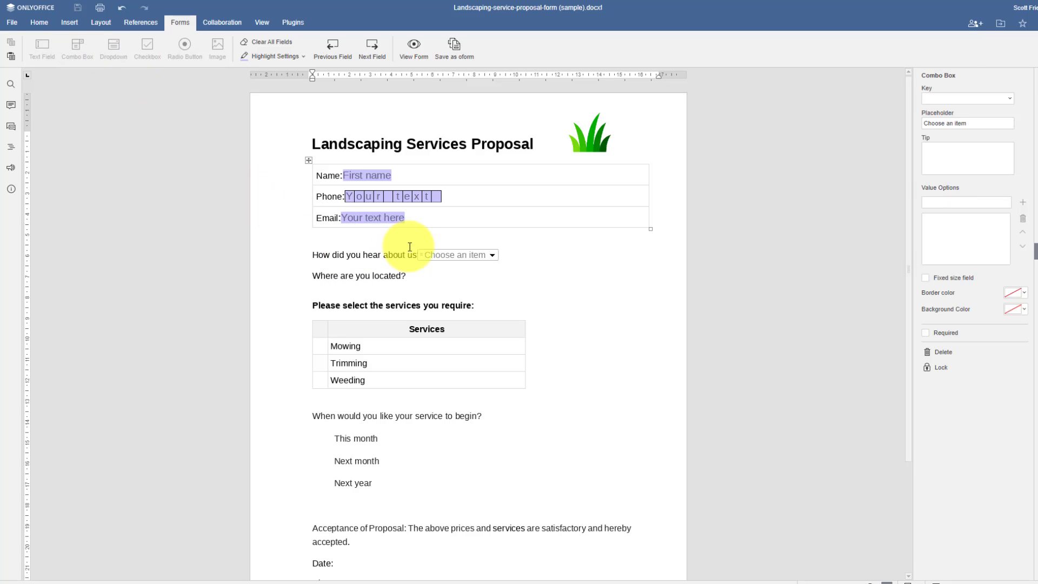
left_click(949, 203)
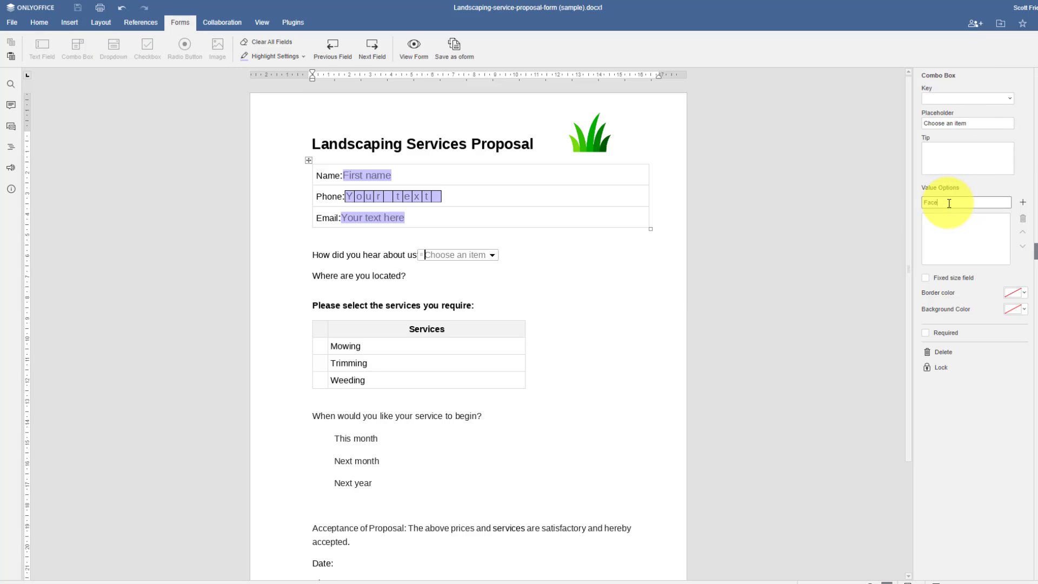
type("Facebook")
key("Return")
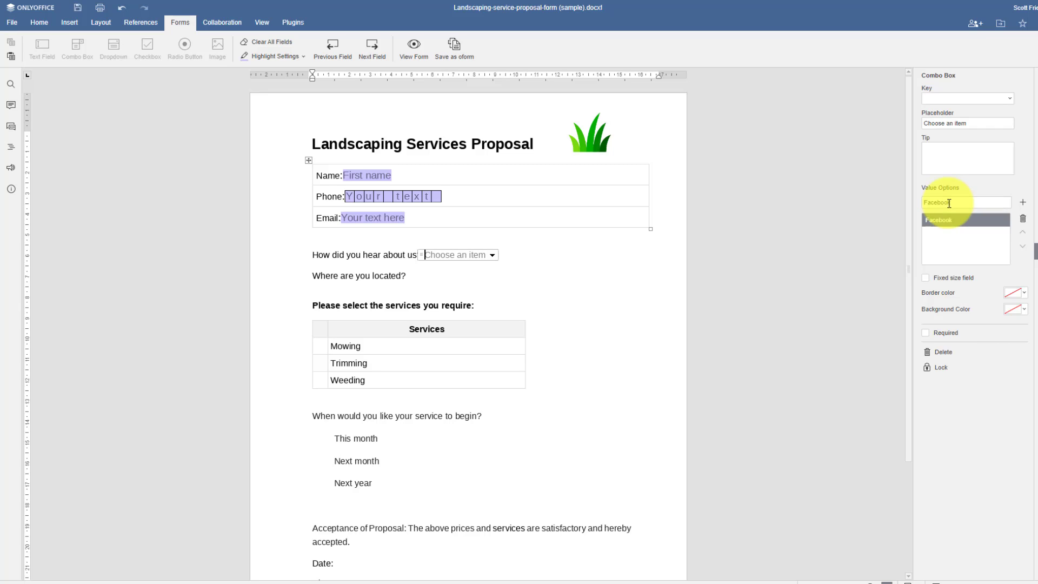
left_click(949, 203)
type("Google search")
key("Return")
left_click(949, 203)
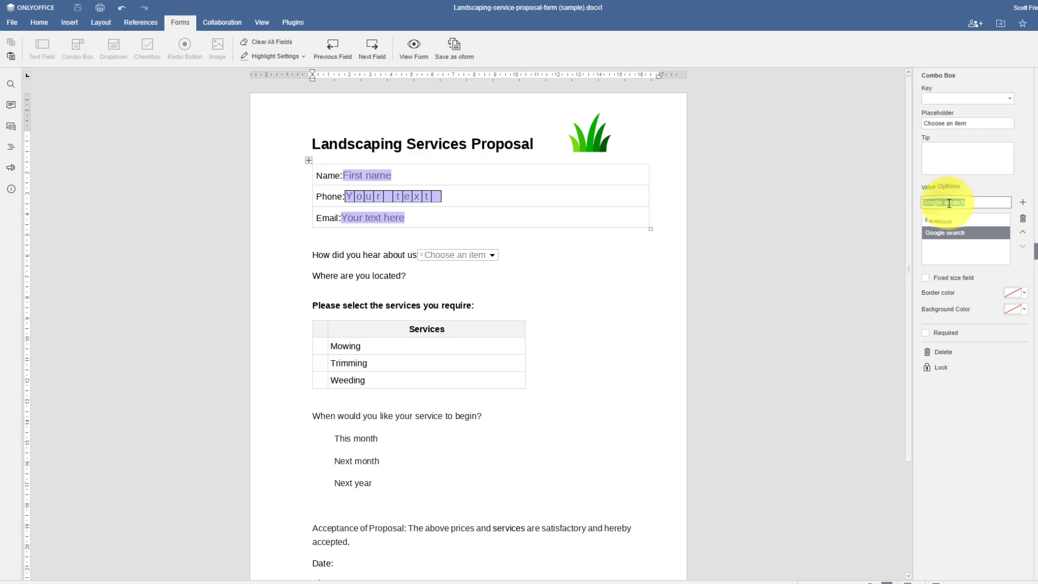
type("Ad")
key("Return")
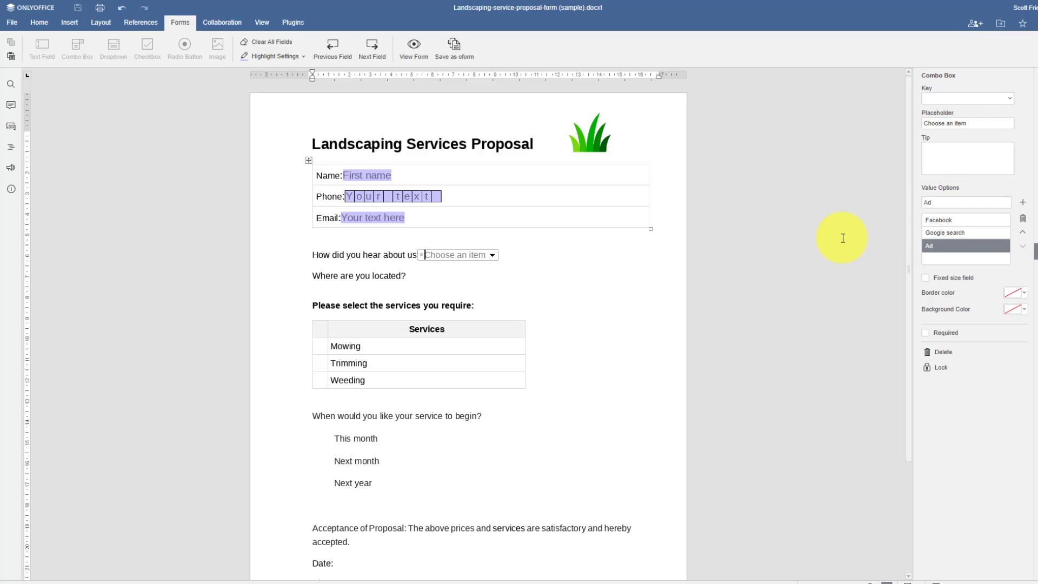
Test the combo box's option list, then move to the location question
left_click(843, 238)
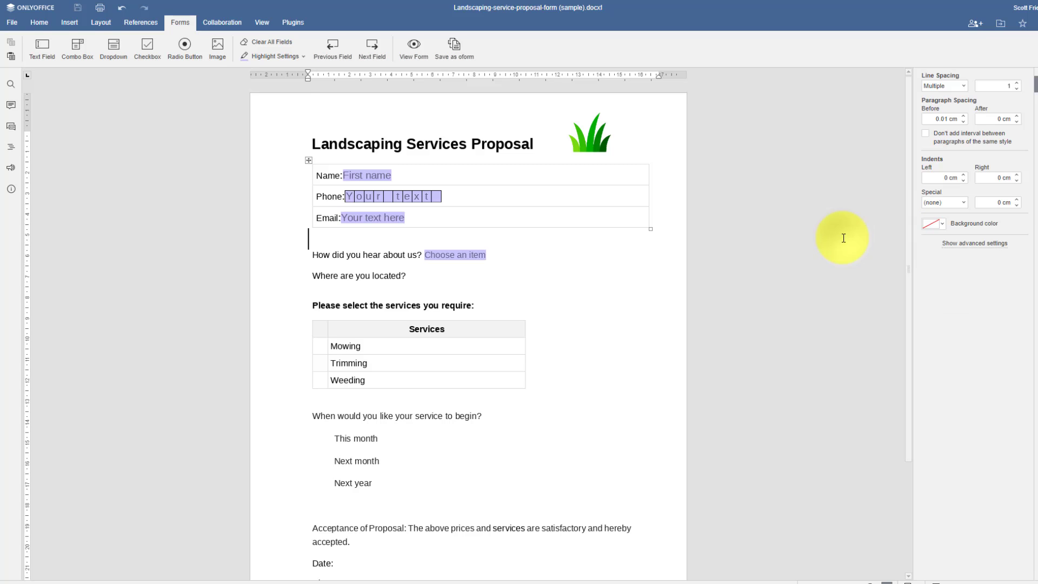
left_click(460, 258)
left_click(492, 255)
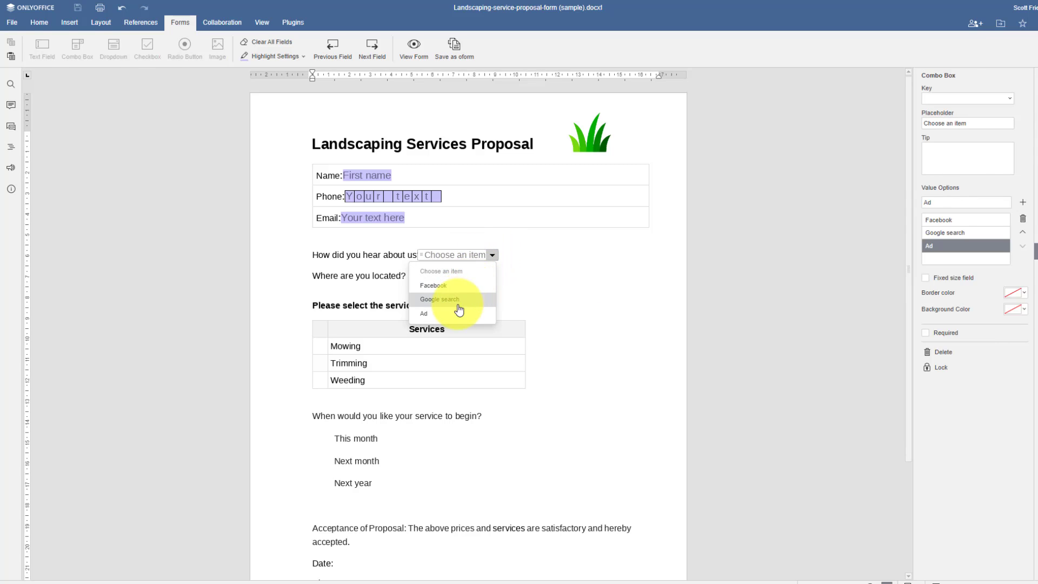
left_click(540, 262)
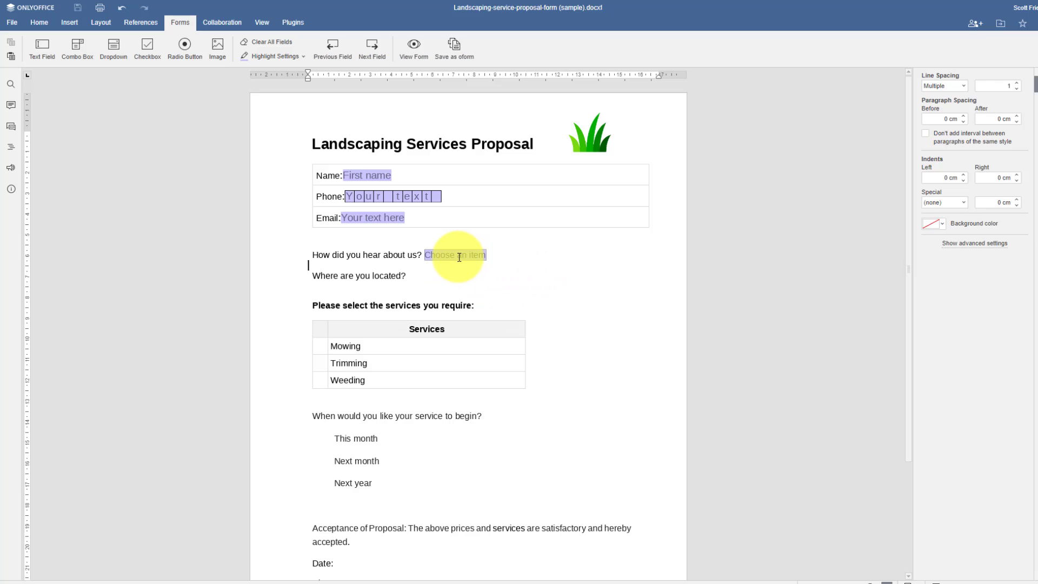
left_click(434, 279)
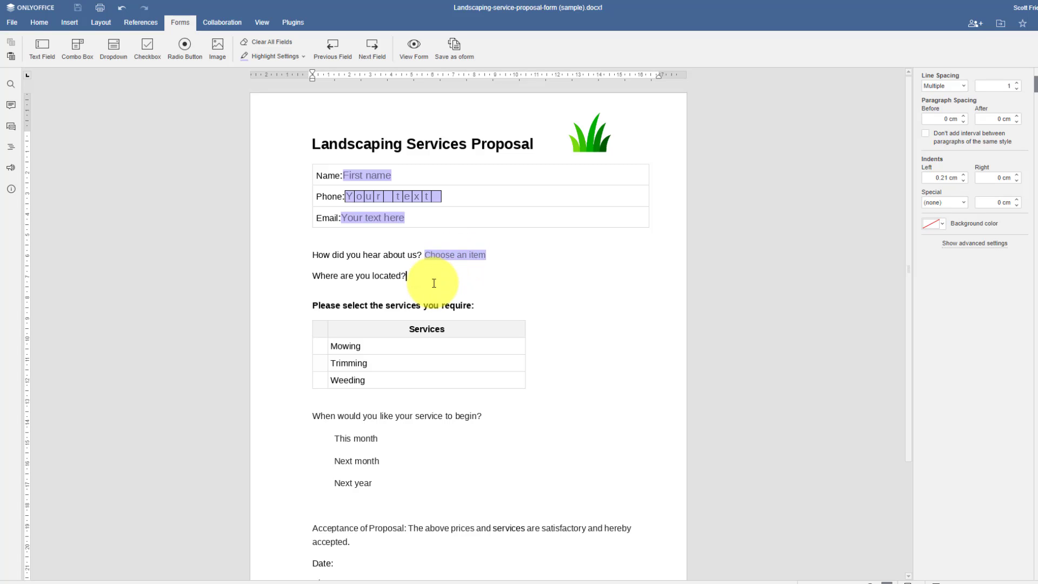
Add a dropdown with Portland, Seattle and Vancouver, moving Seattle to the top
left_click(115, 51)
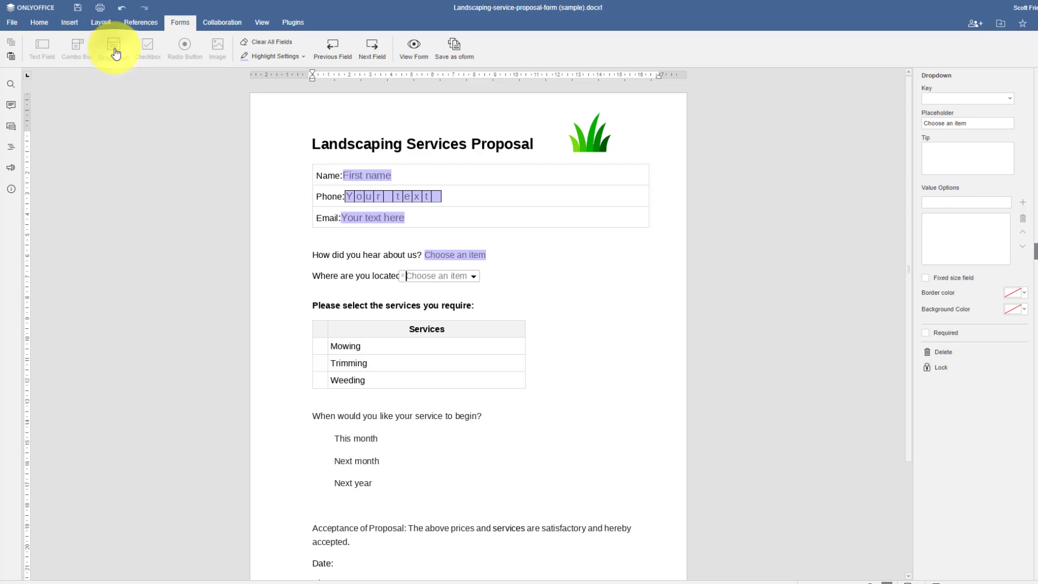
left_click(950, 202)
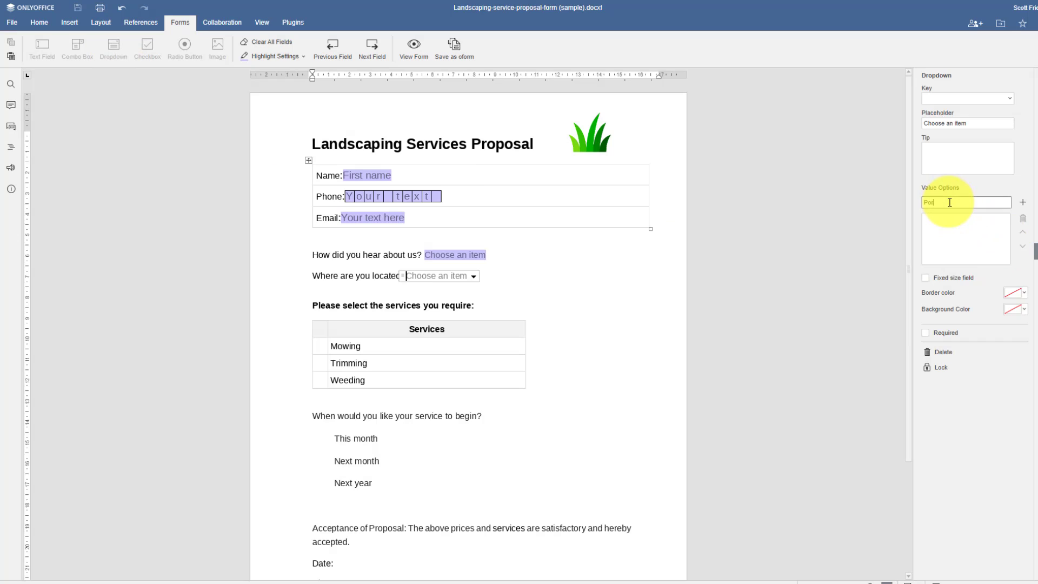
key("Return")
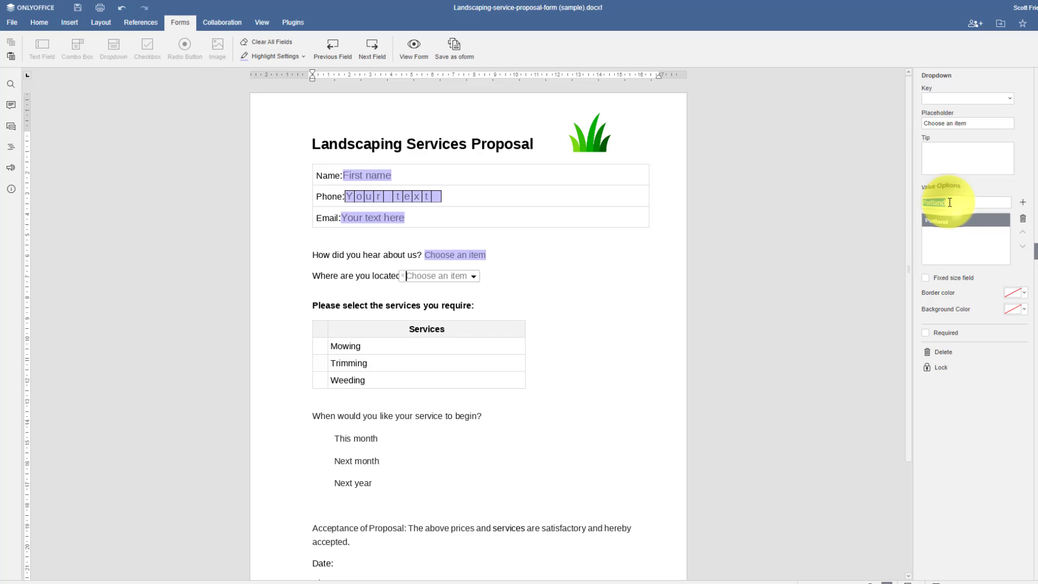
type("Seattle")
key("Return")
type("Vancouver")
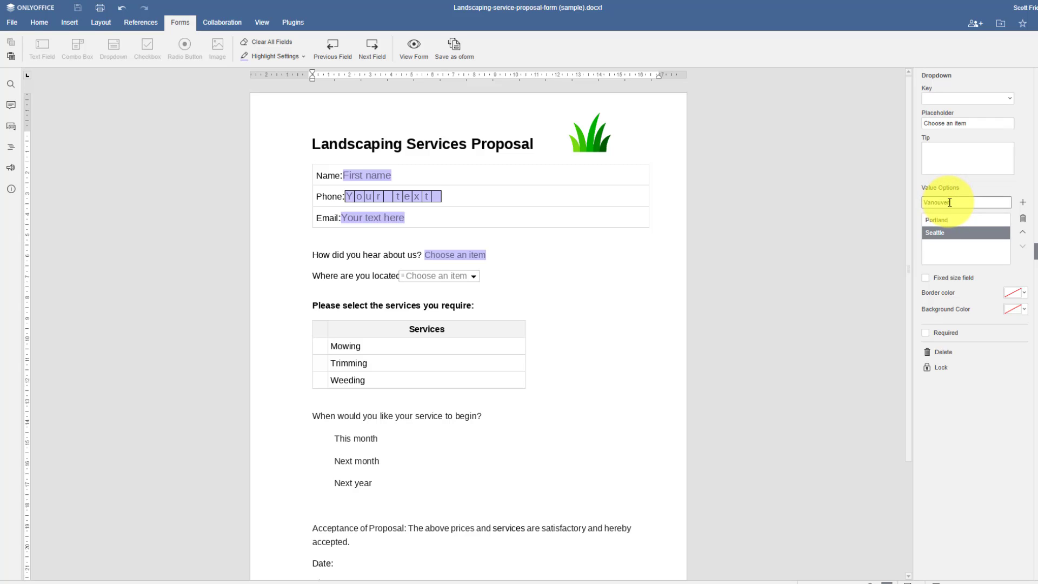
key("Return")
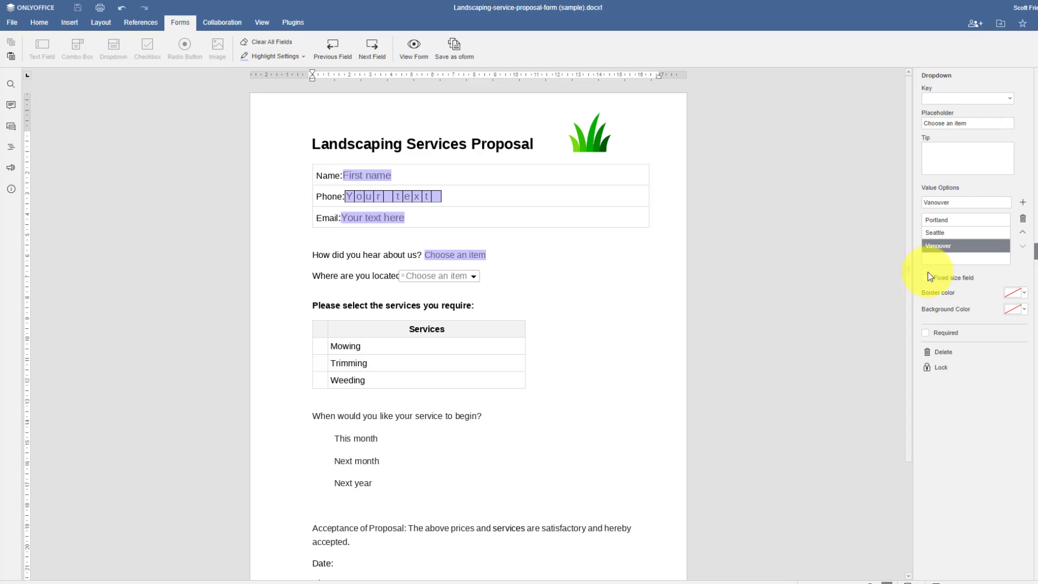
left_click(963, 233)
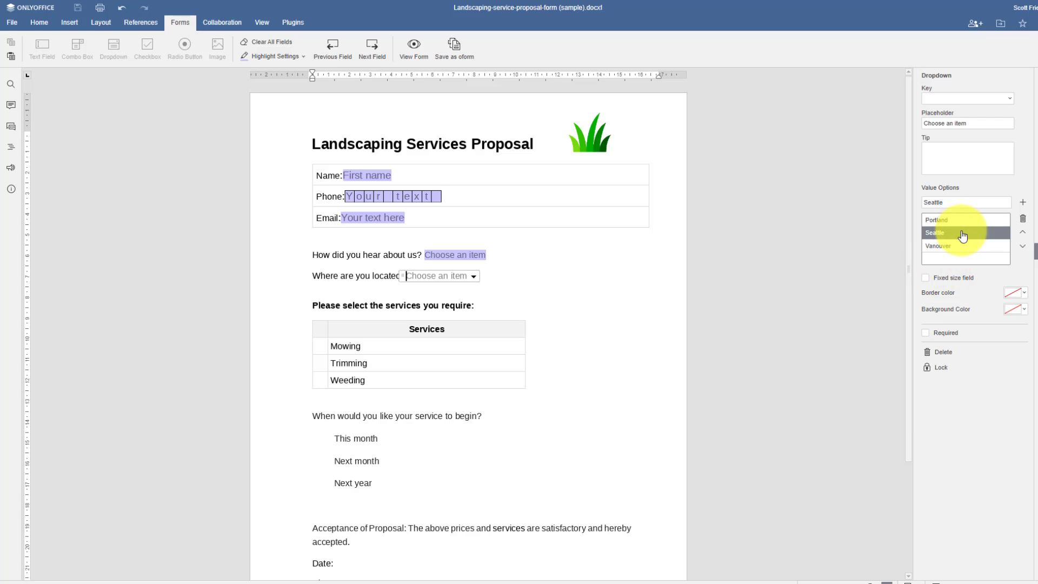
left_click(1023, 236)
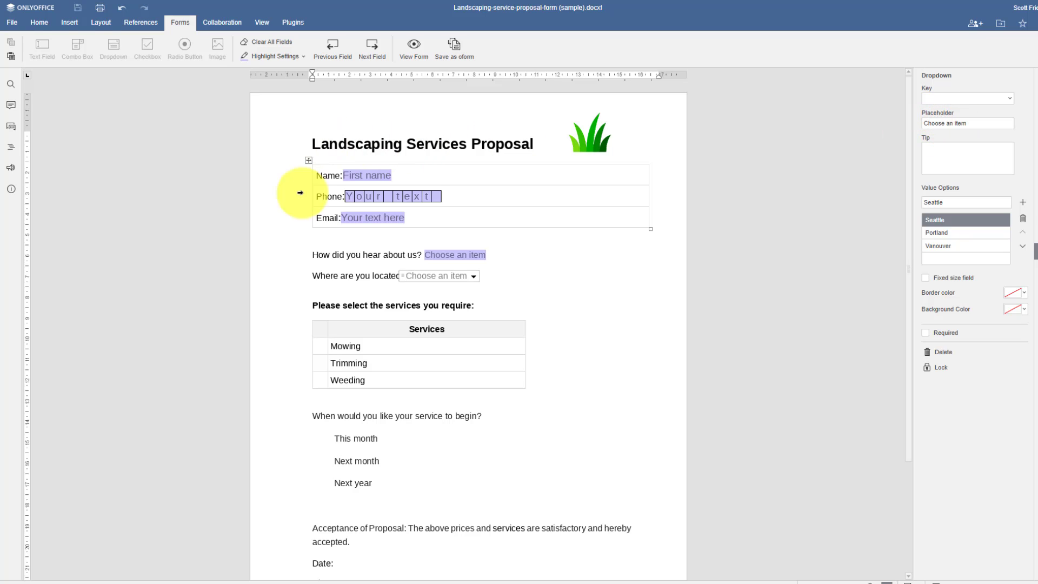
Change the dropdown's placeholder from 'Choose an item' to 'Select'
triple_click(980, 123)
key("BackSpace")
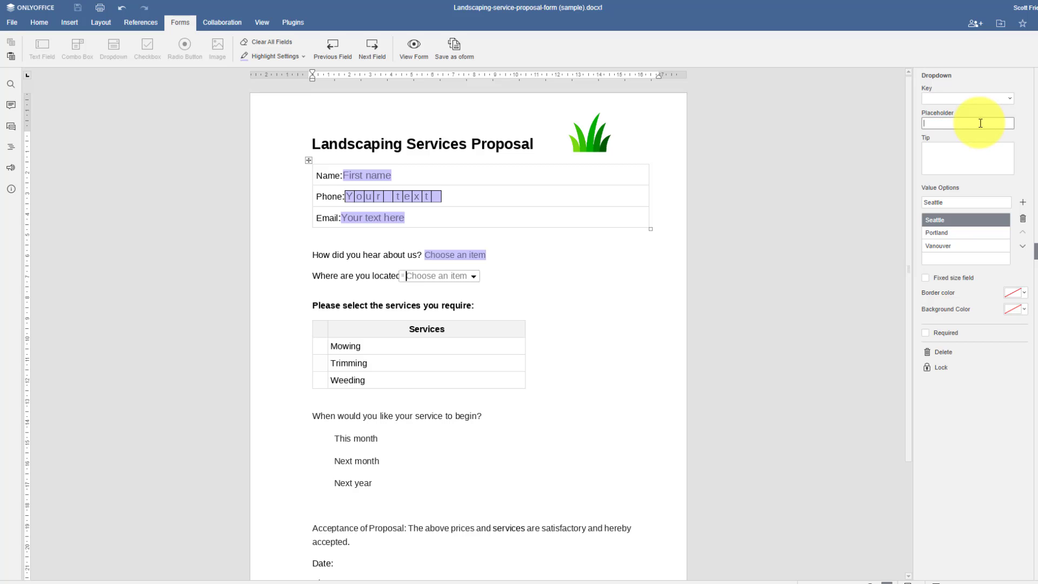
type("Select")
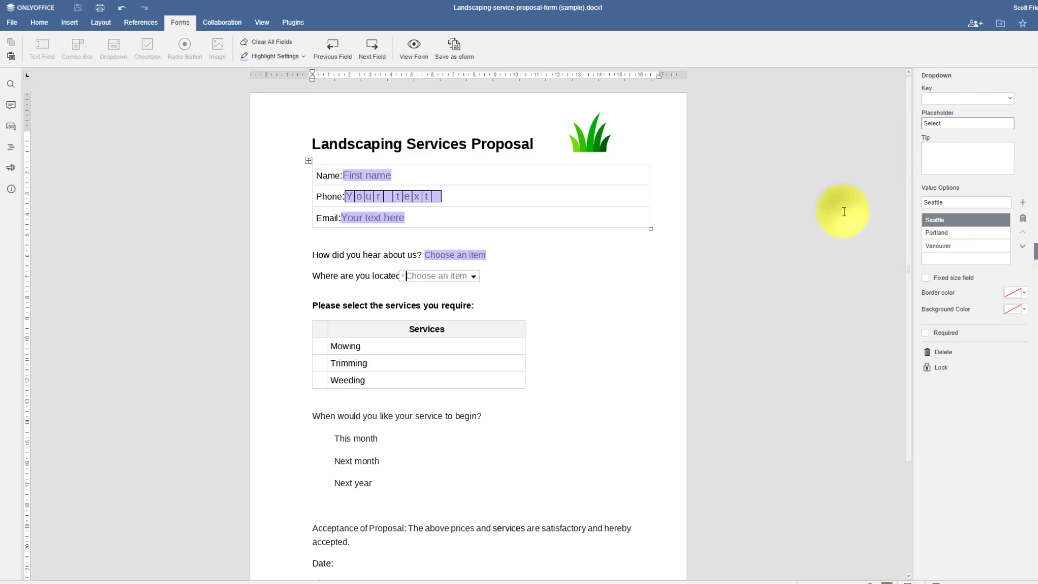
left_click(844, 212)
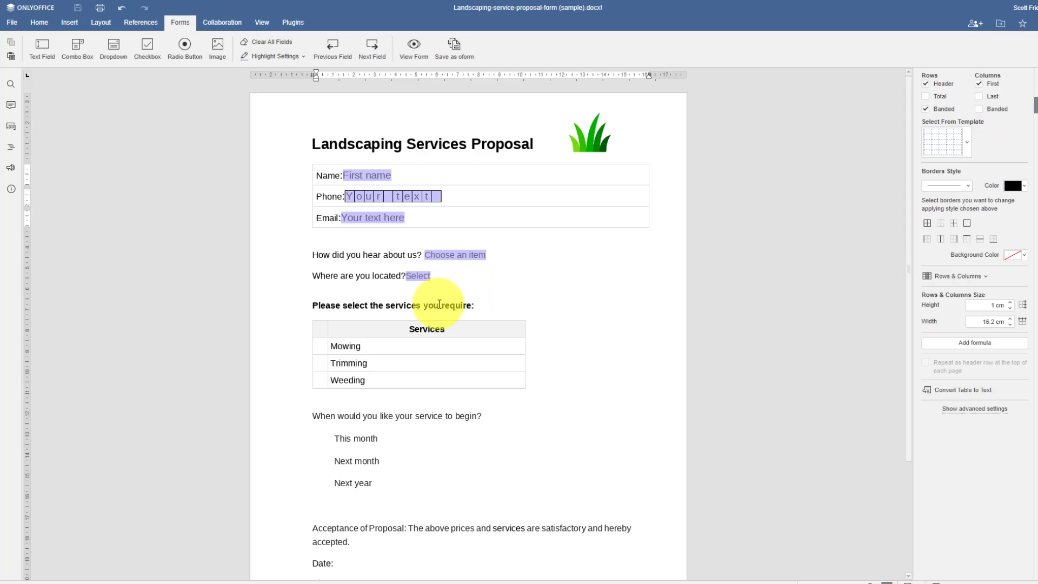
Put checkbox fields in the first cell of the Mowing, Trimming and Weeding rows
scroll(440, 297, "down", 1)
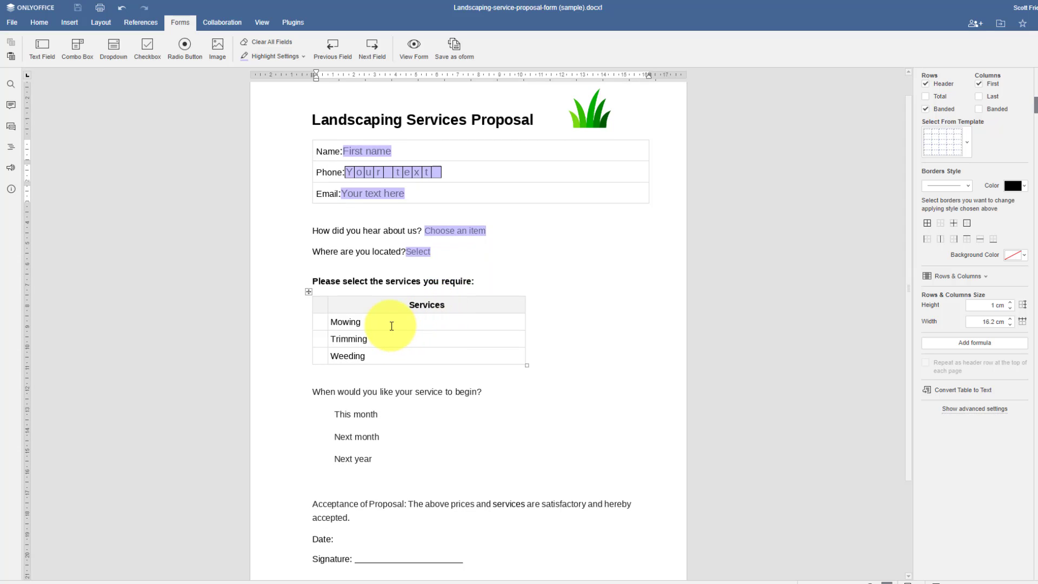
left_click(320, 322)
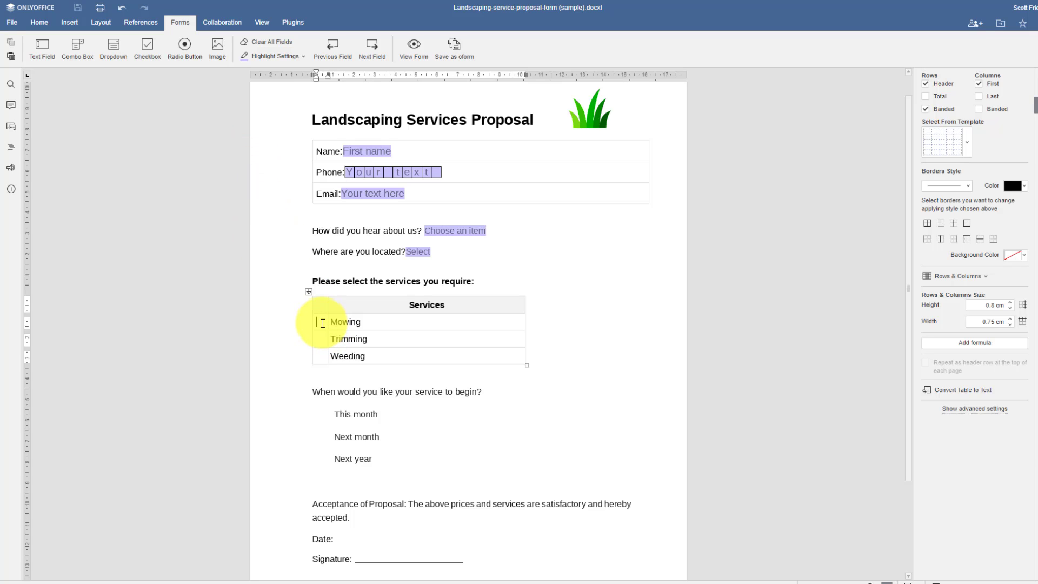
left_click(147, 48)
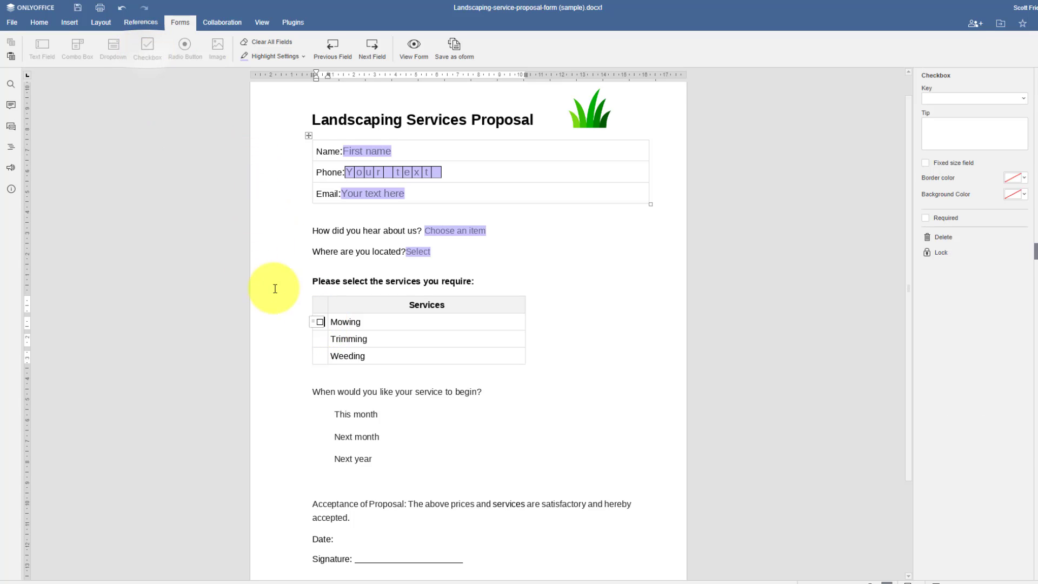
left_click(318, 339)
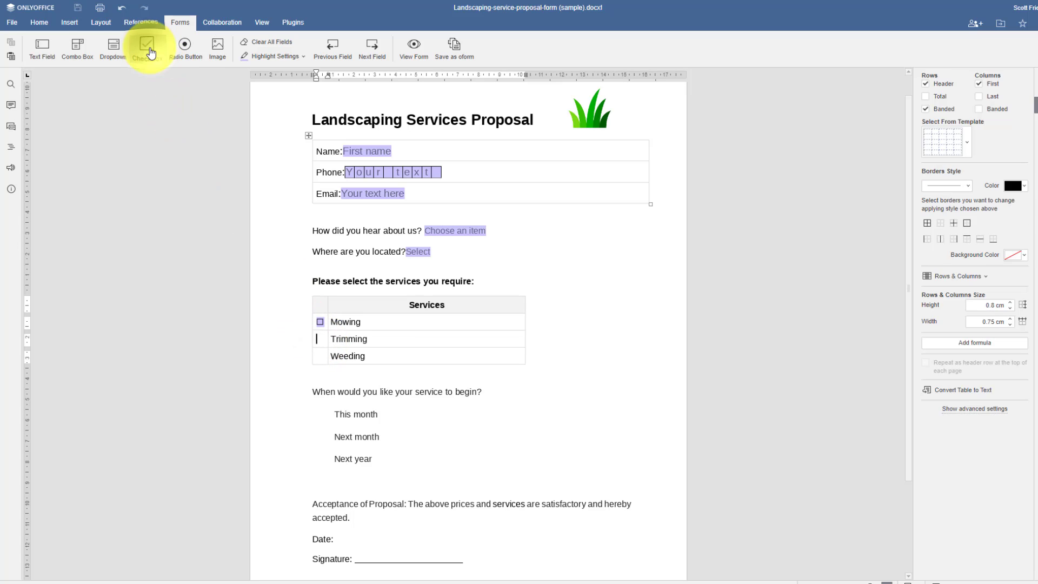
left_click(148, 48)
left_click(317, 355)
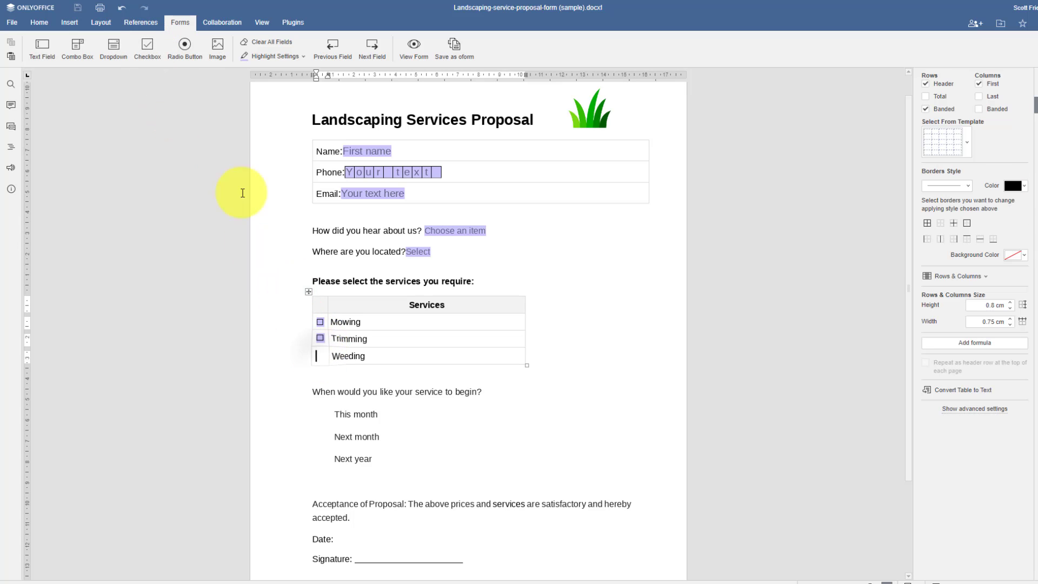
left_click(145, 51)
left_click(621, 337)
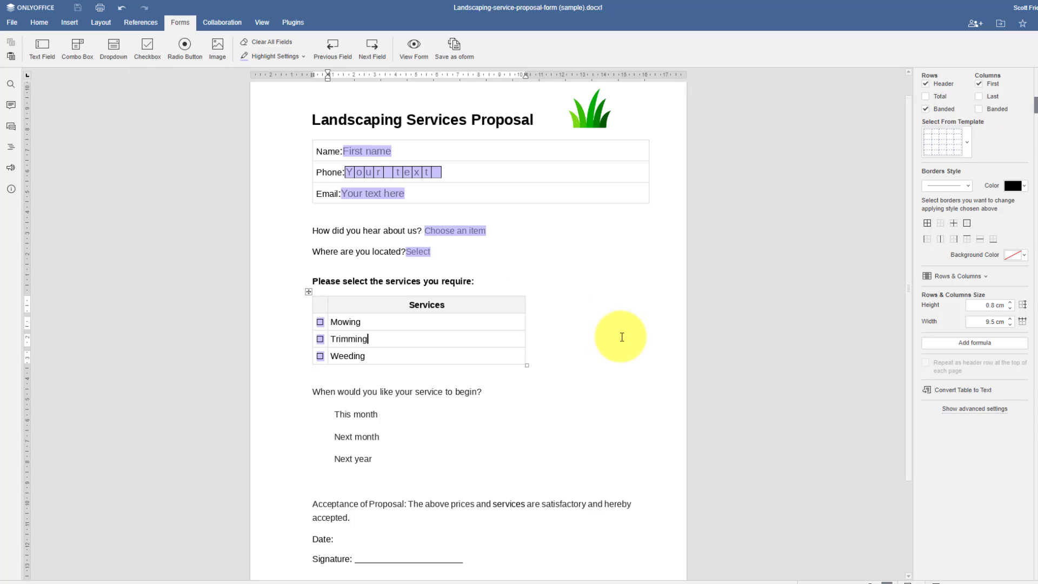
scroll(622, 337, "down", 1)
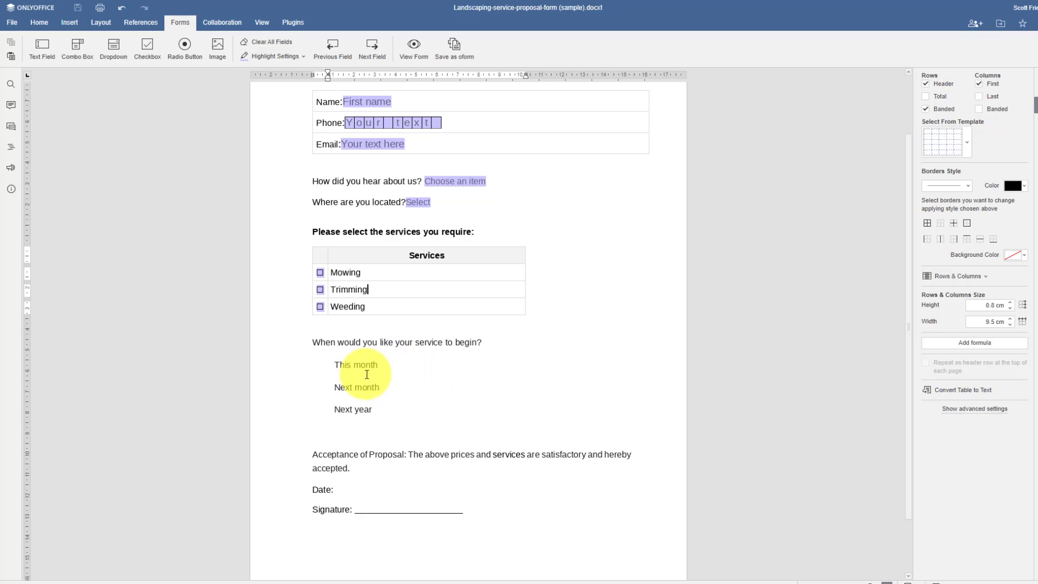
Insert a radio button field in front of This month, Next month and Next year
left_click(324, 366)
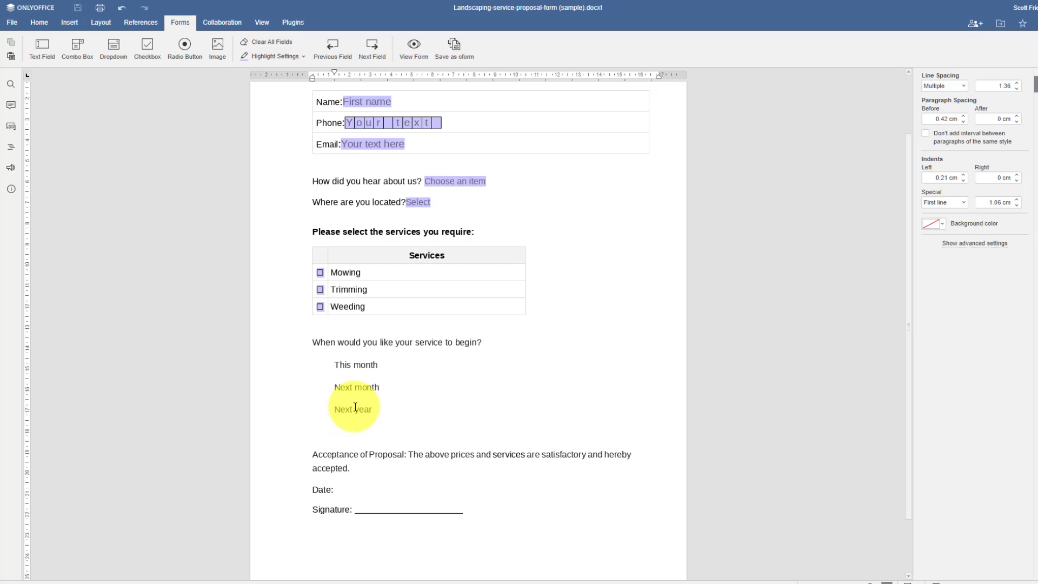
left_click(184, 47)
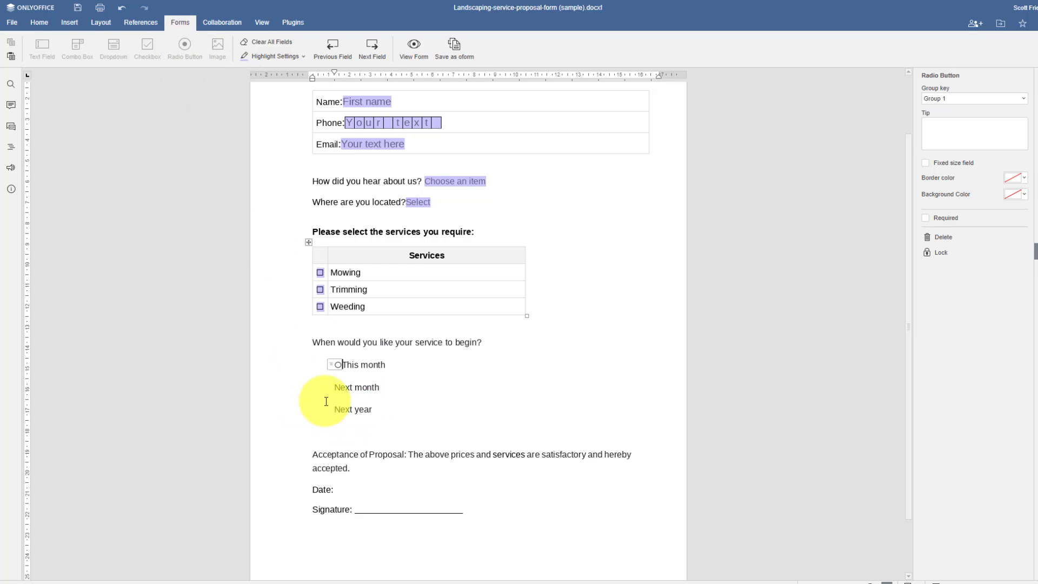
left_click(335, 387)
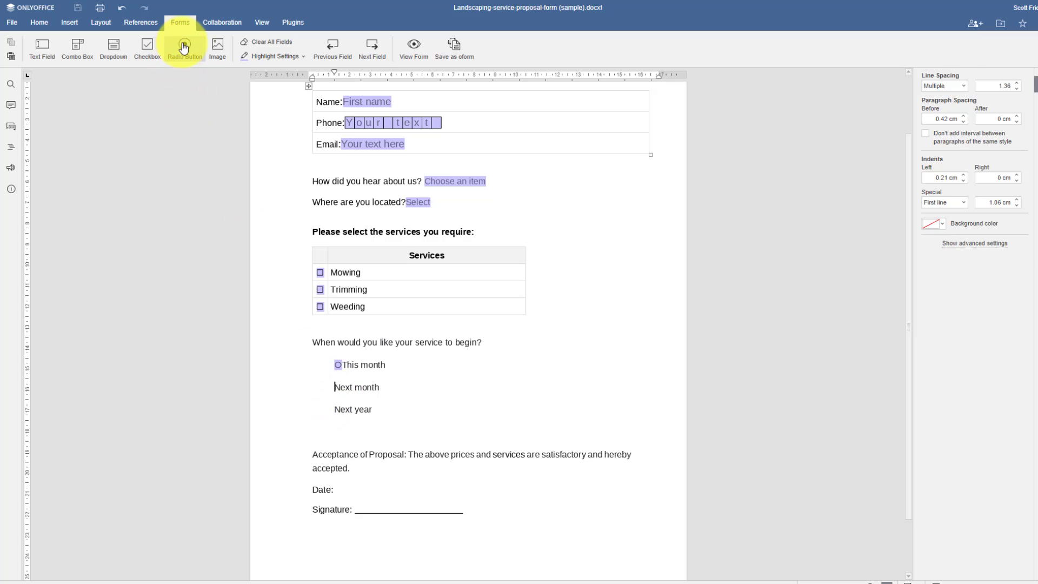
left_click(185, 47)
left_click(335, 410)
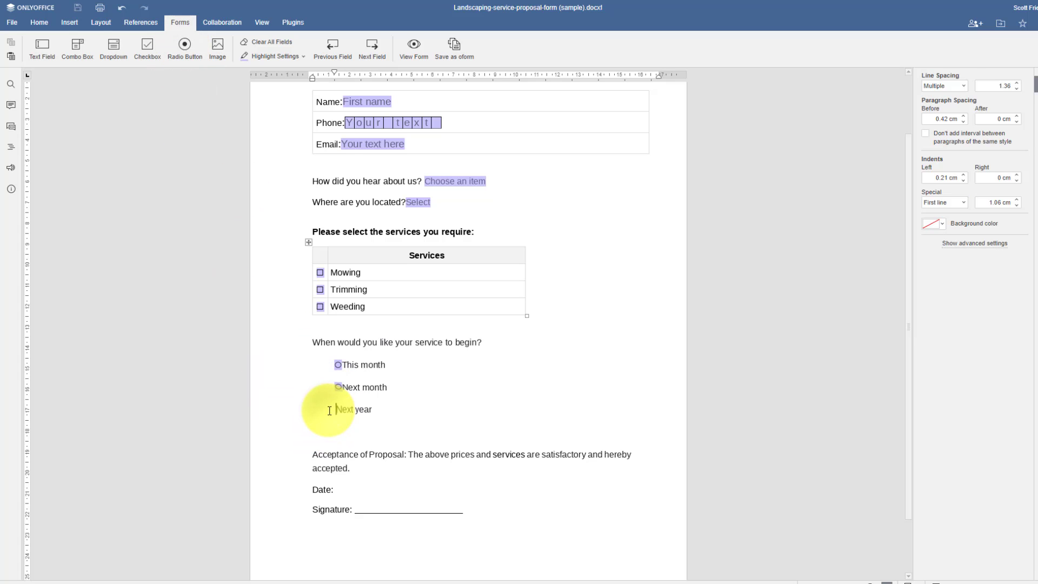
left_click(183, 48)
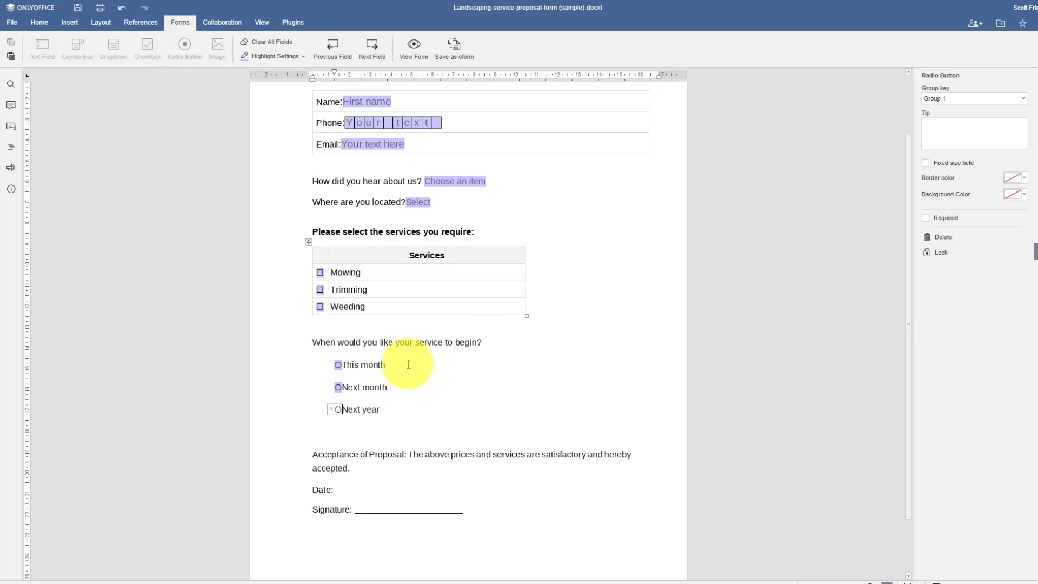
left_click(359, 364)
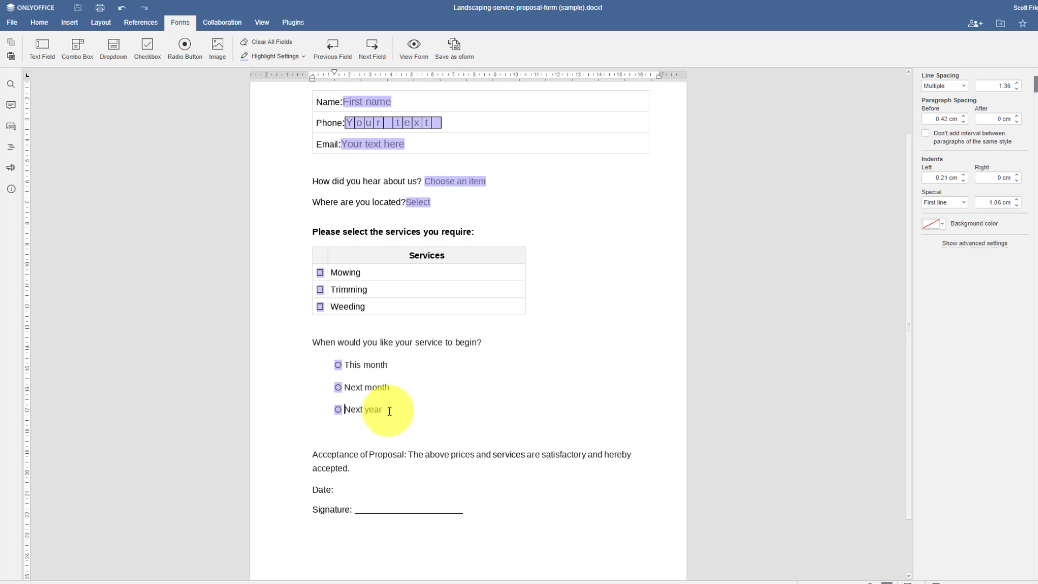
scroll(374, 410, "up", 1)
scroll(373, 410, "up", 2)
scroll(374, 414, "down", 3)
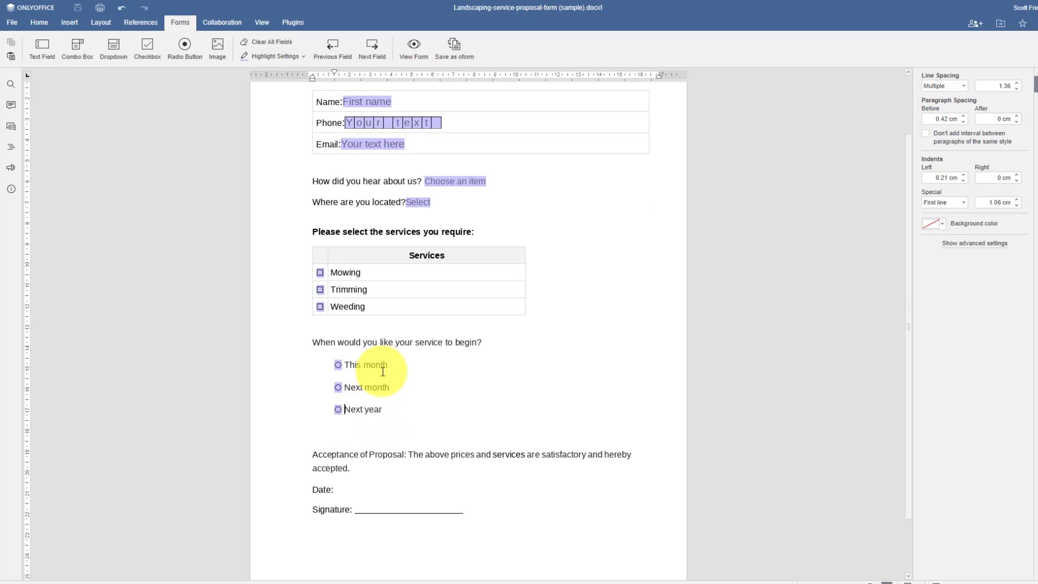
scroll(383, 371, "down", 2)
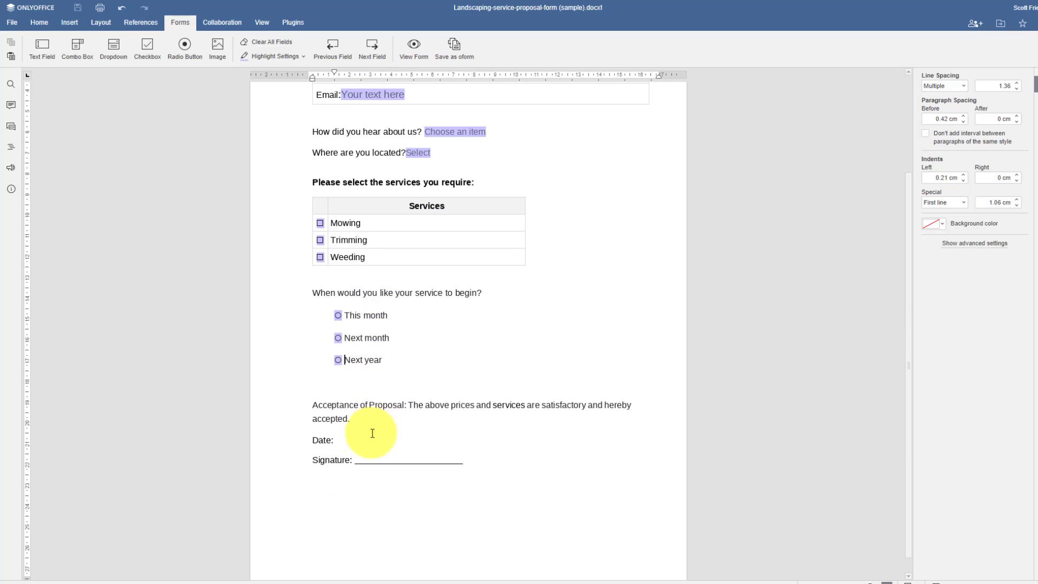
Add a text field after 'Date:' with the placeholder 'Today's date'
left_click(355, 439)
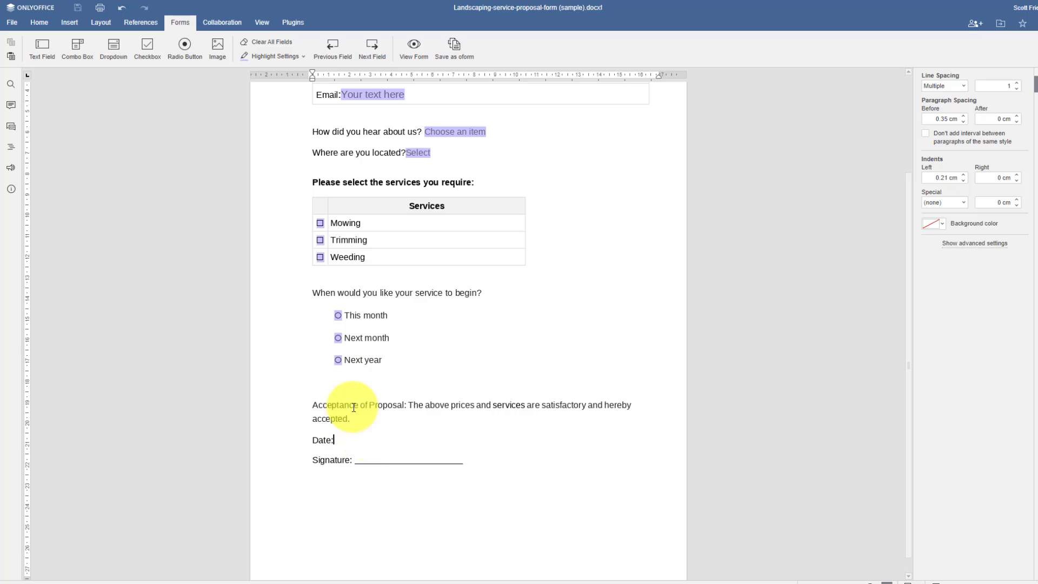
left_click(39, 52)
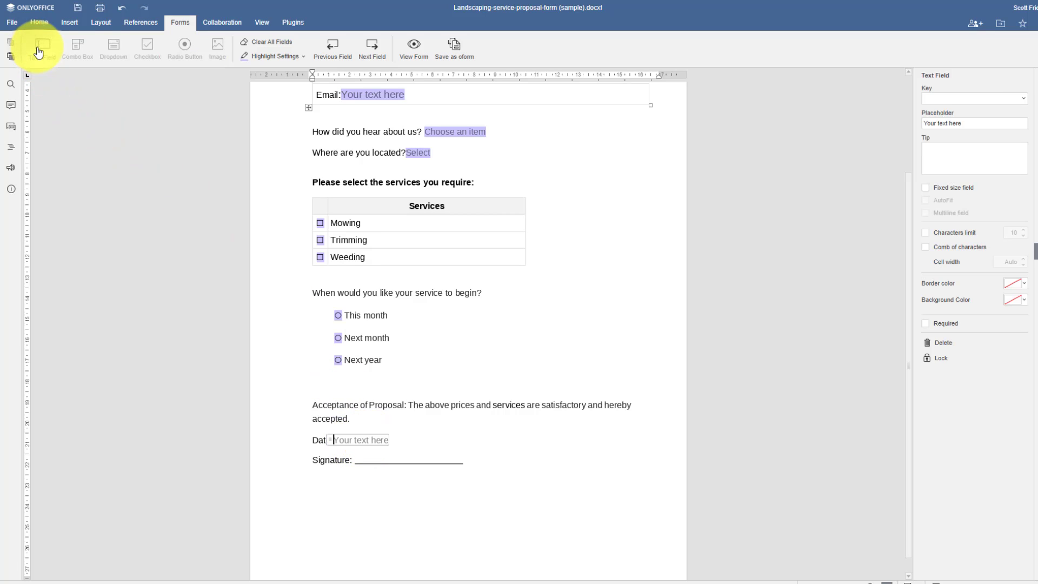
left_click(982, 123)
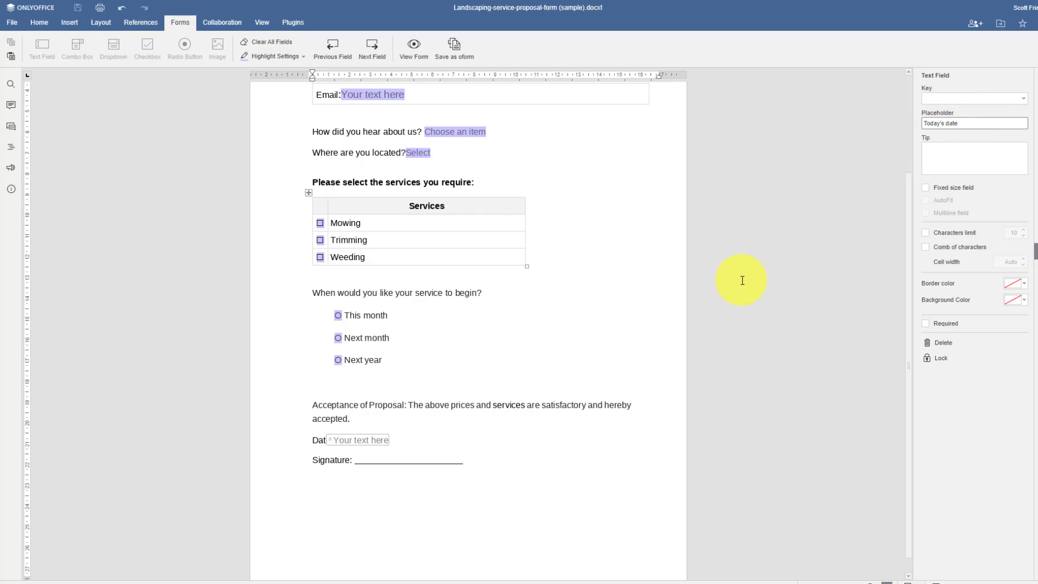
left_click(814, 268)
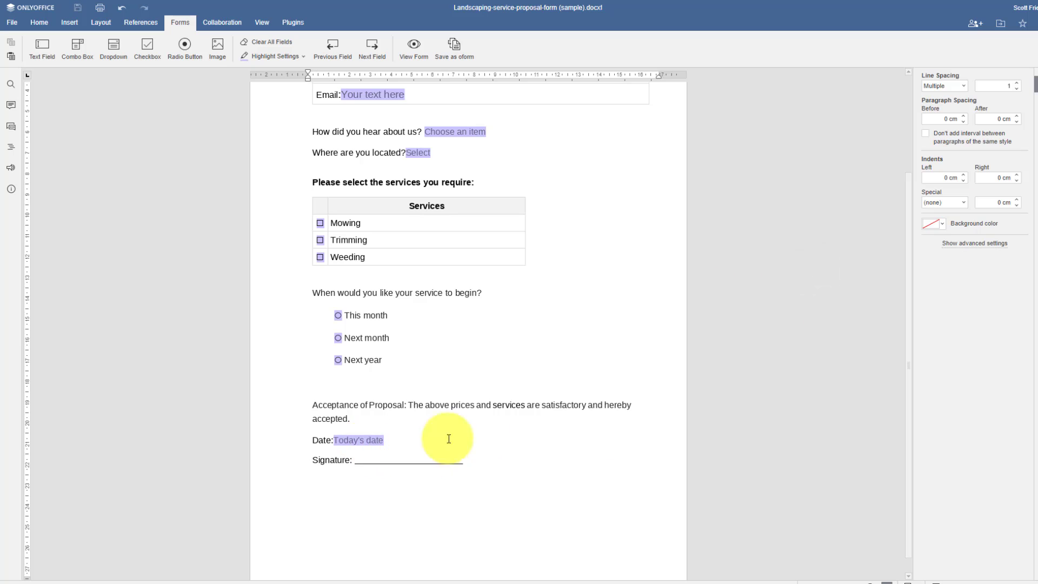
Download the Landscaping Services Proposal form as a PDF
scroll(498, 421, "up", 3)
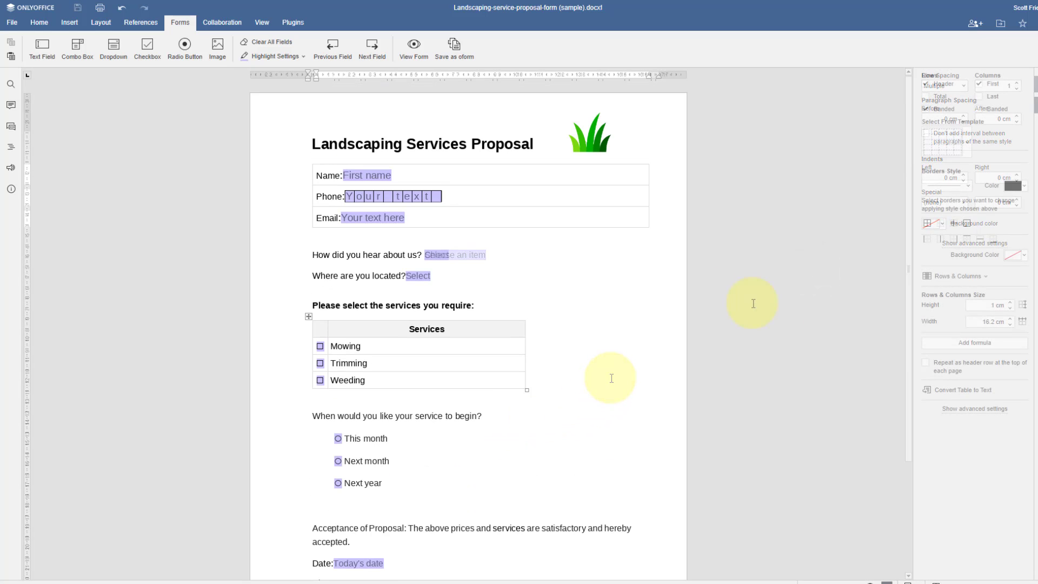
left_click(672, 241)
left_click(283, 339)
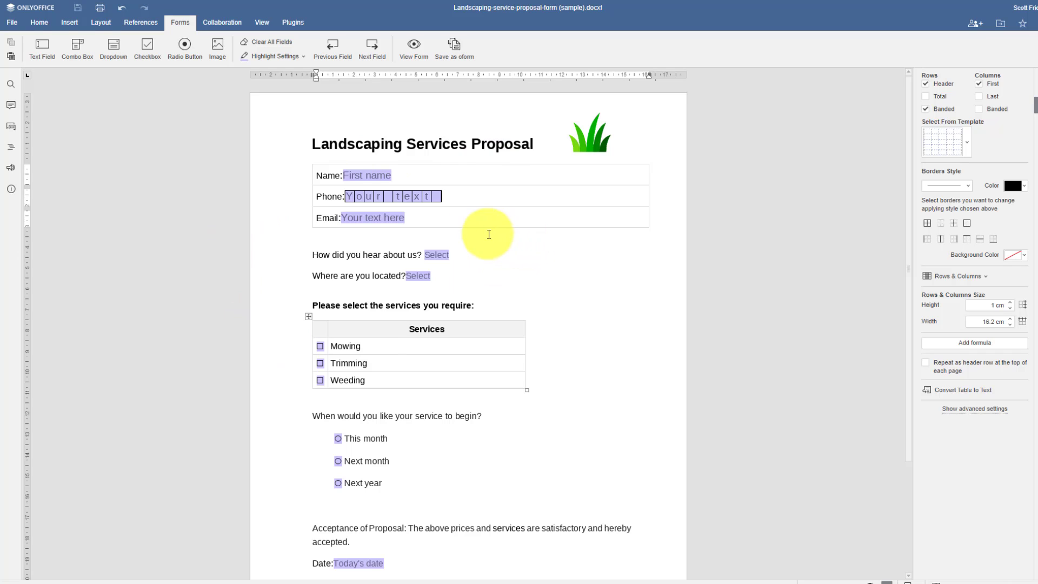
left_click(230, 164)
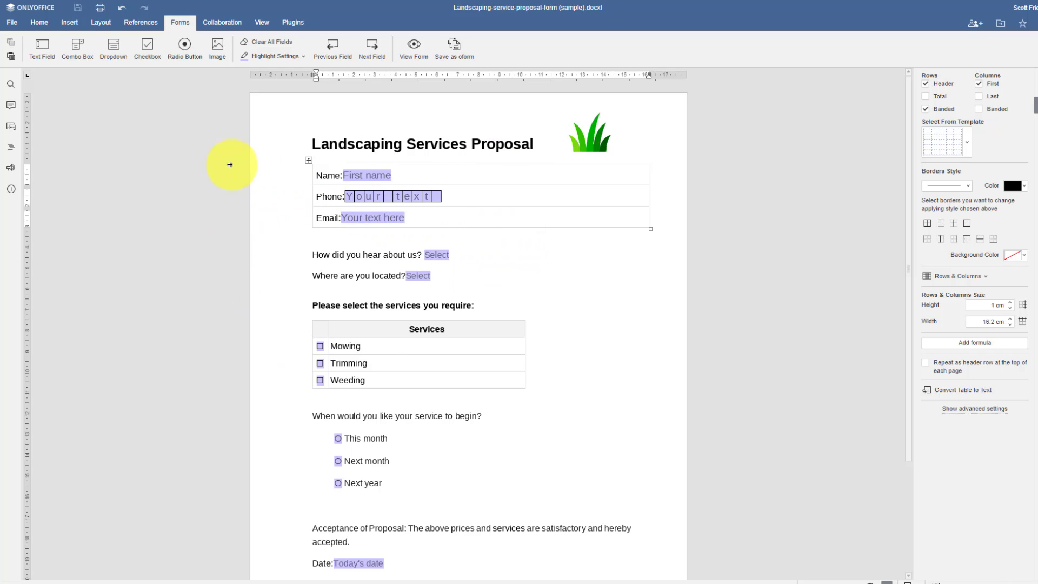
left_click(13, 24)
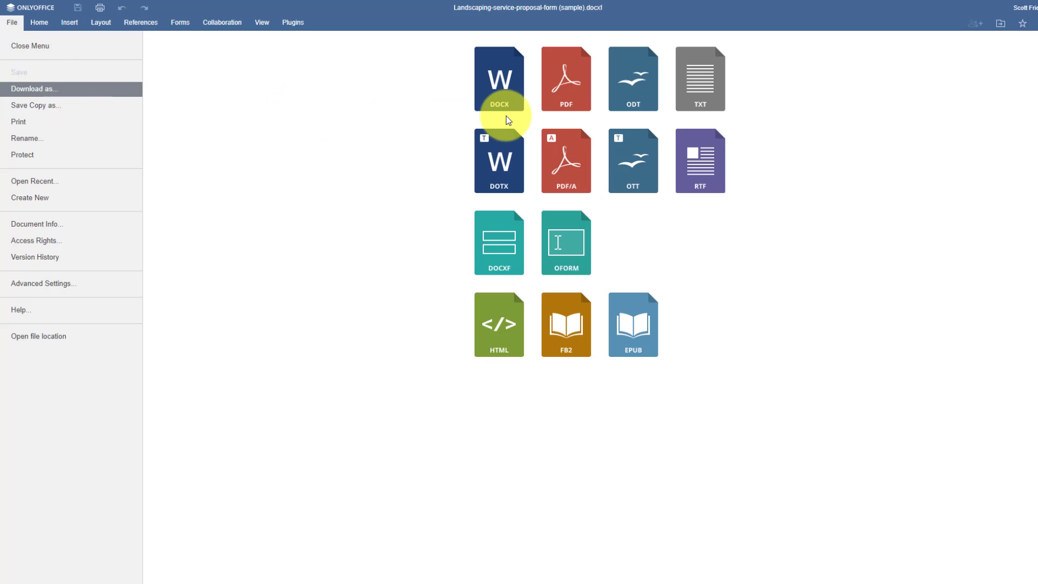
left_click(571, 80)
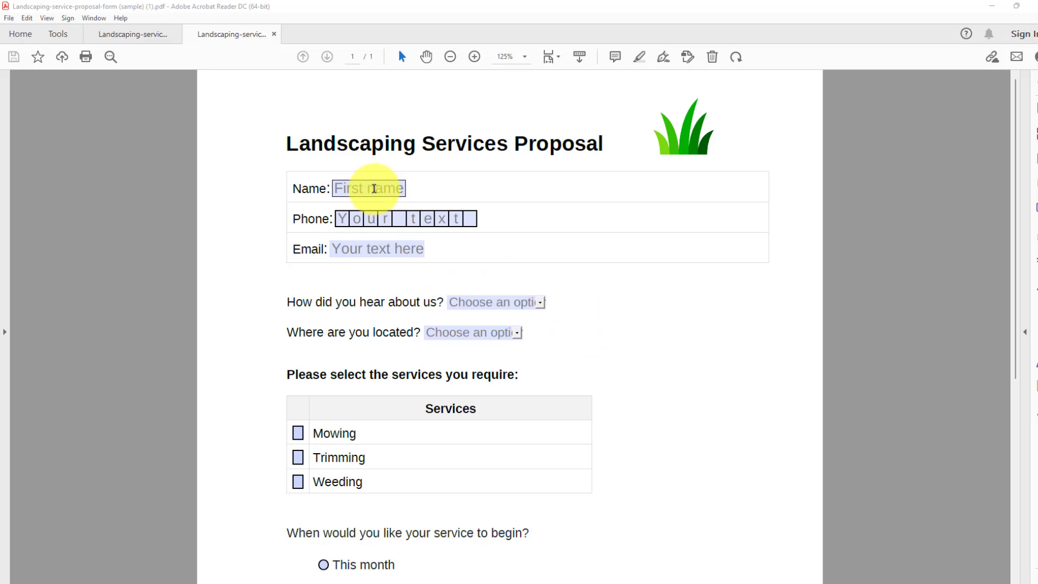
Enter the customer's name and phone number, leaving the Email field empty
left_click(375, 188)
type("Sott")
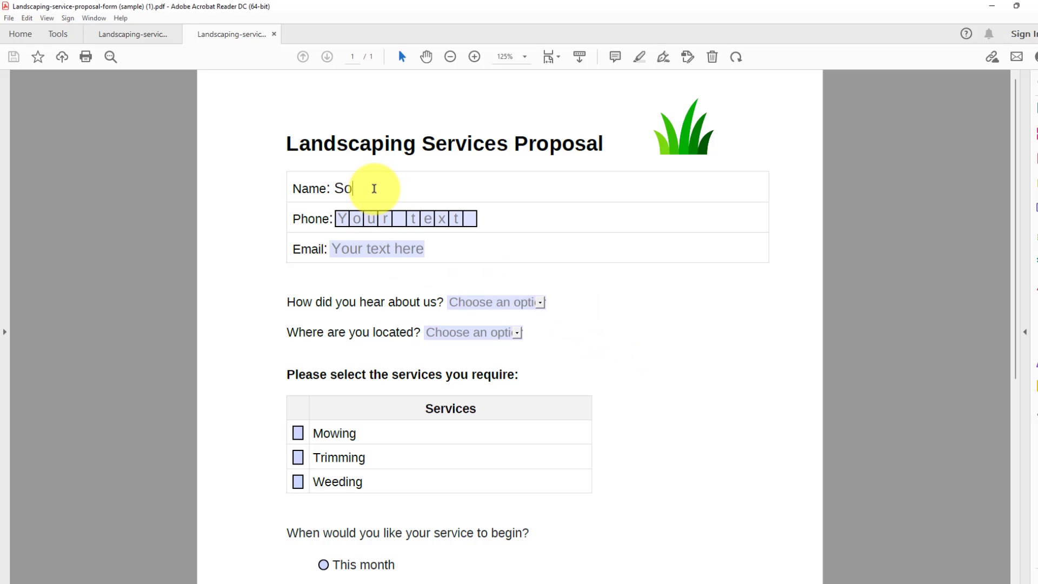
key("BackSpace")
key("BackSpace")
key("BackSpace")
type("cott")
left_click(341, 219)
type("5")
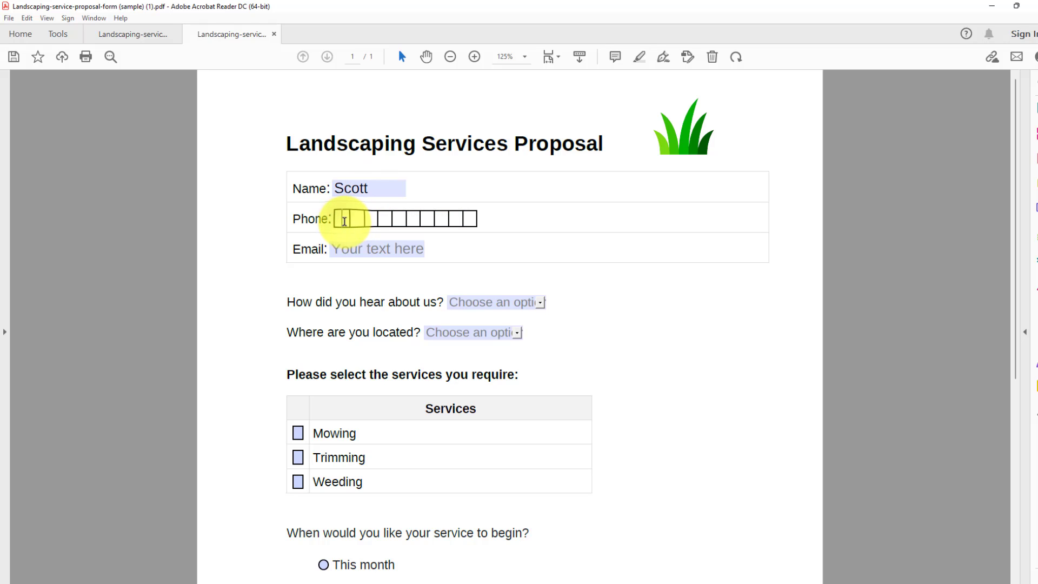
type("551234567")
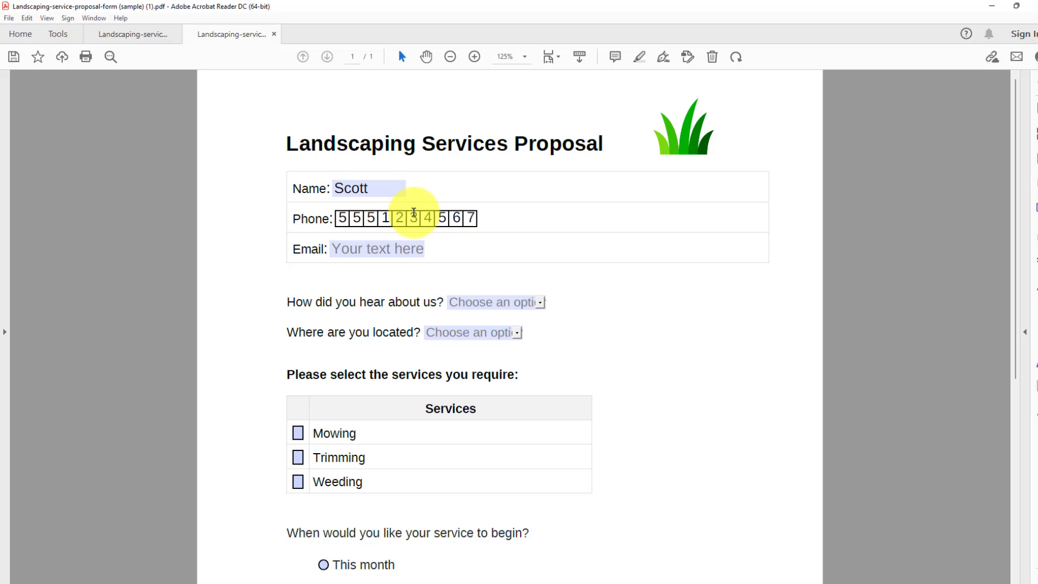
left_click(381, 249)
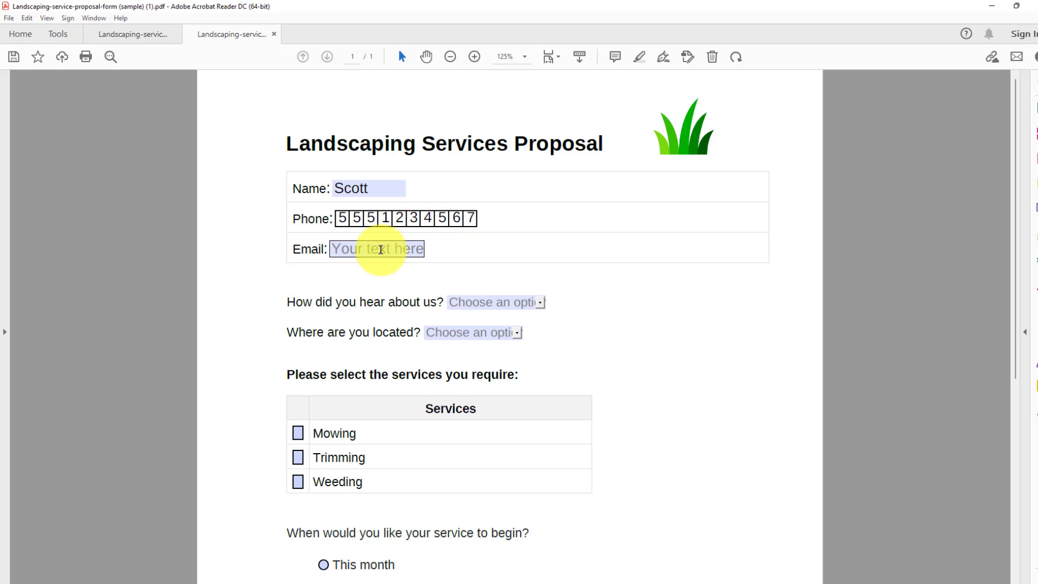
left_click(432, 273)
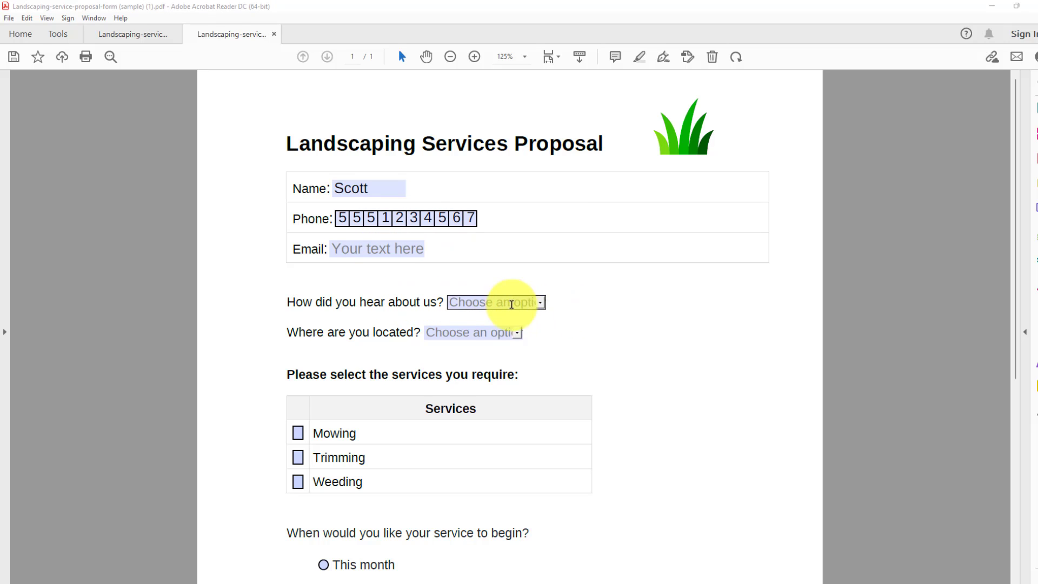
Enter 'Friend' as the custom referral answer and choose Portland as the location
left_click(539, 302)
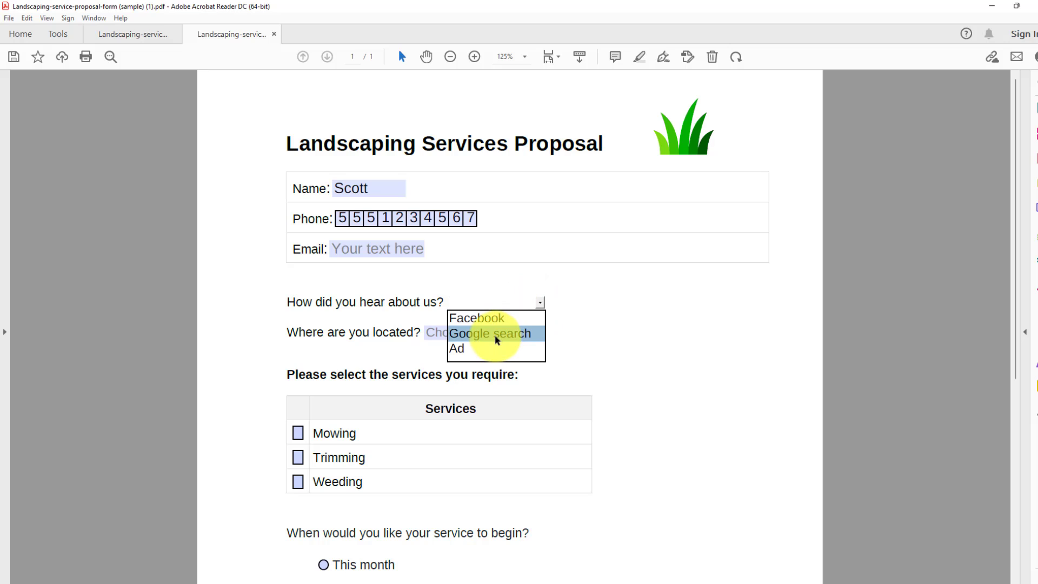
left_click(512, 332)
left_click(514, 301)
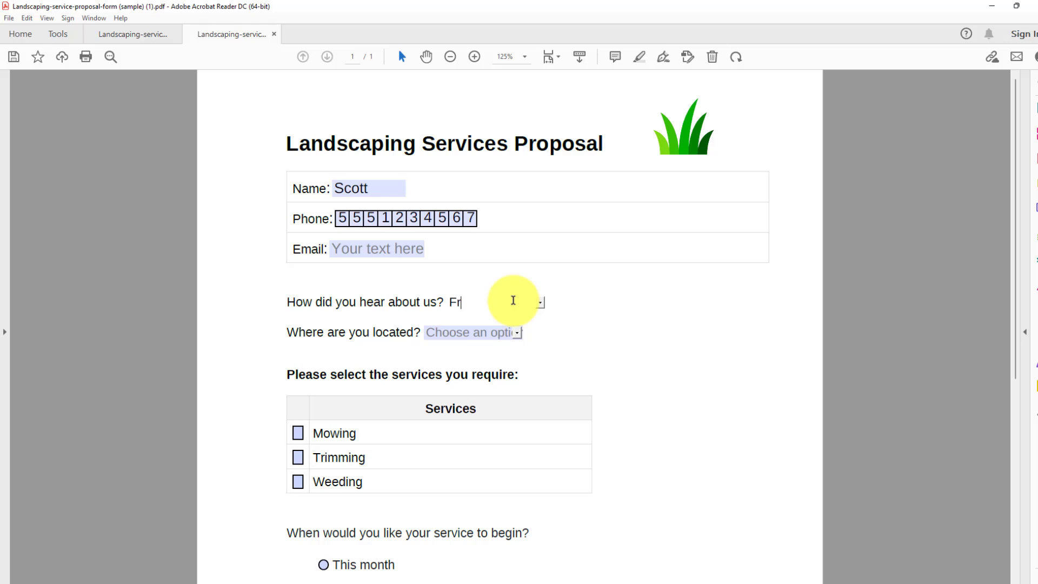
type("Friend")
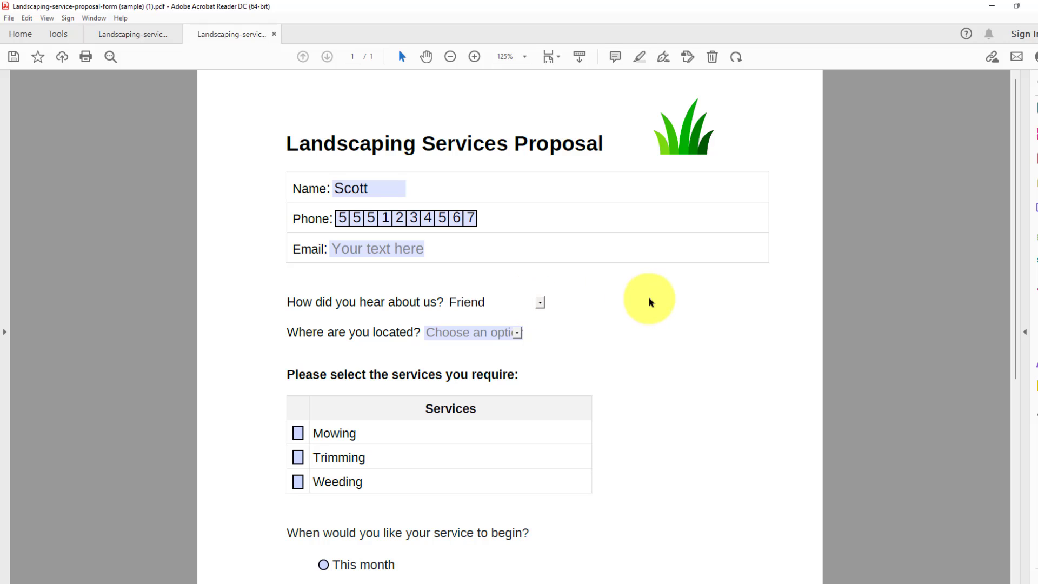
left_click(651, 301)
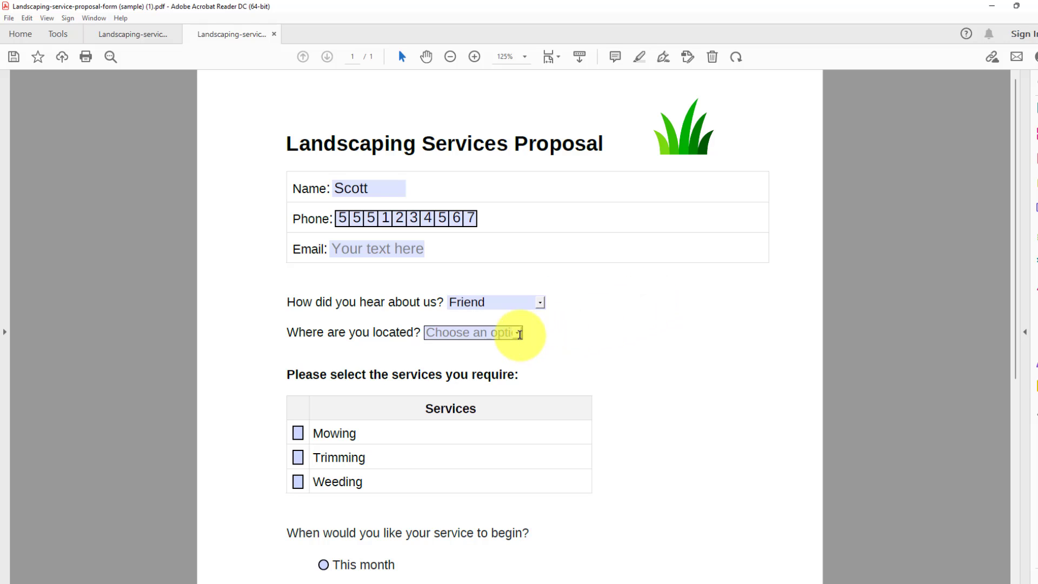
left_click(518, 333)
left_click(470, 381)
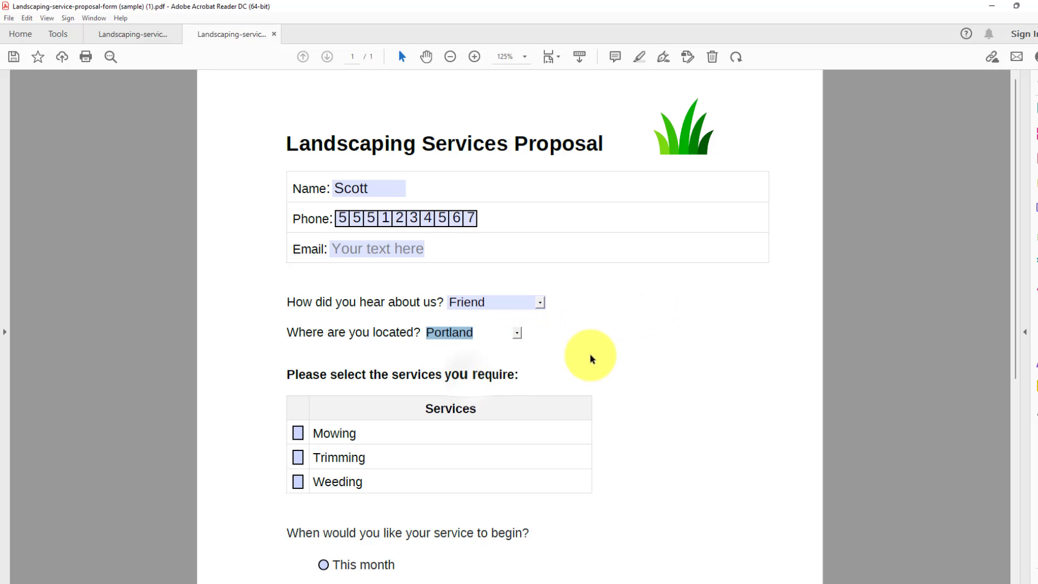
Tick Weeding as a required service and select This month as the start time
scroll(609, 351, "down", 4)
scroll(609, 353, "down", 2)
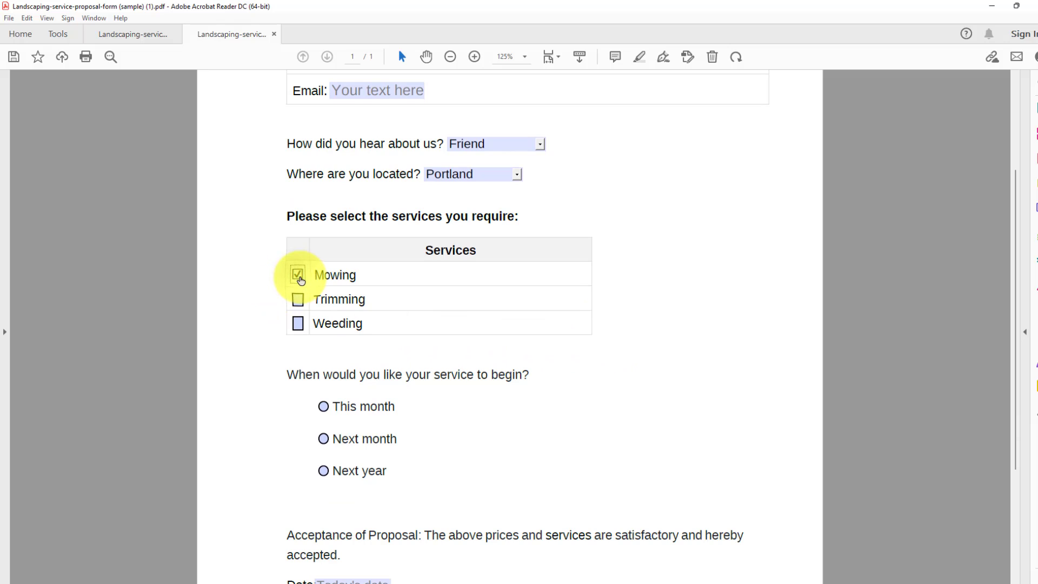
left_click(298, 323)
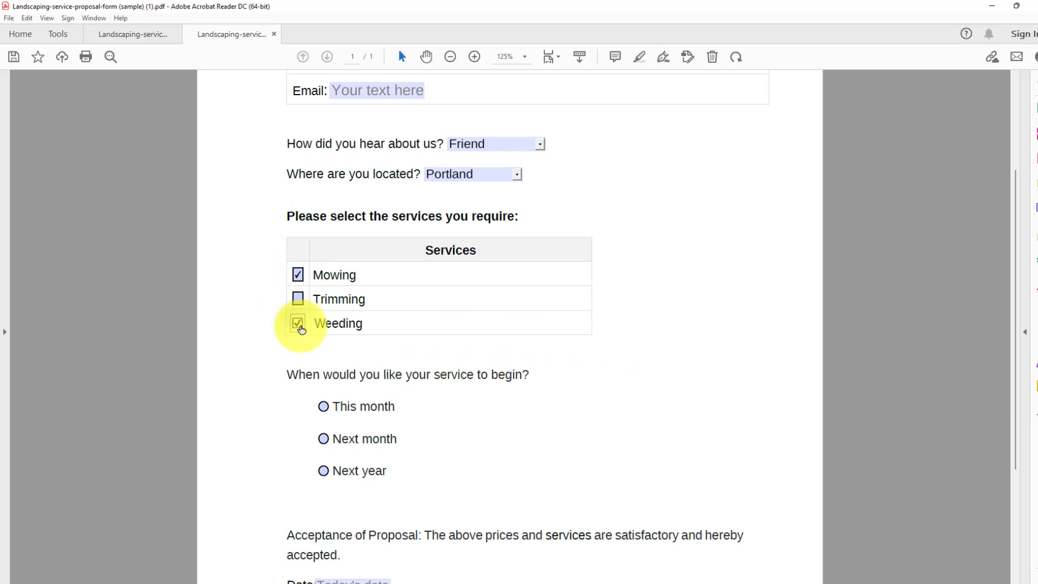
scroll(255, 351, "down", 2)
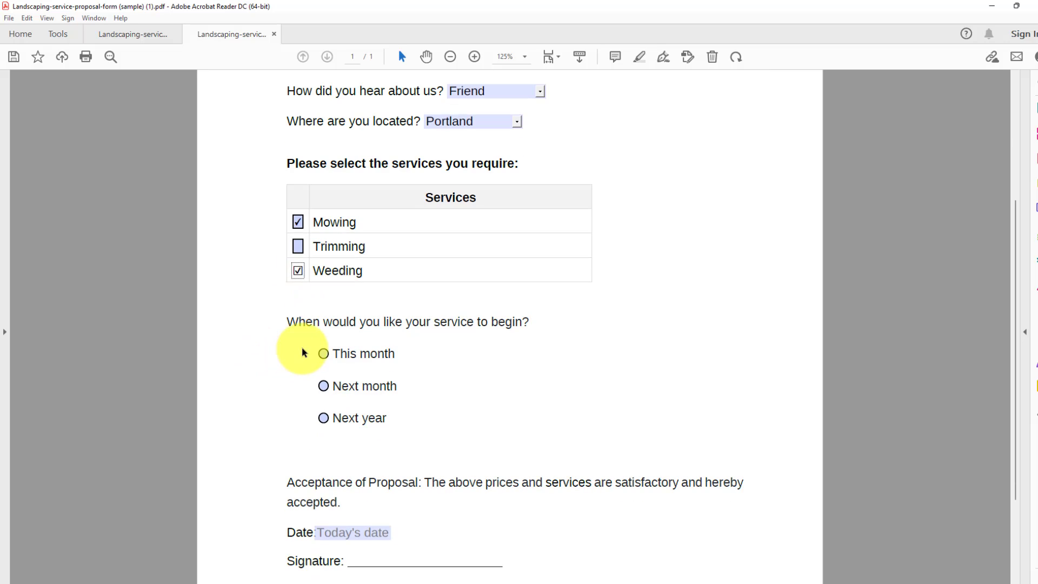
left_click(323, 386)
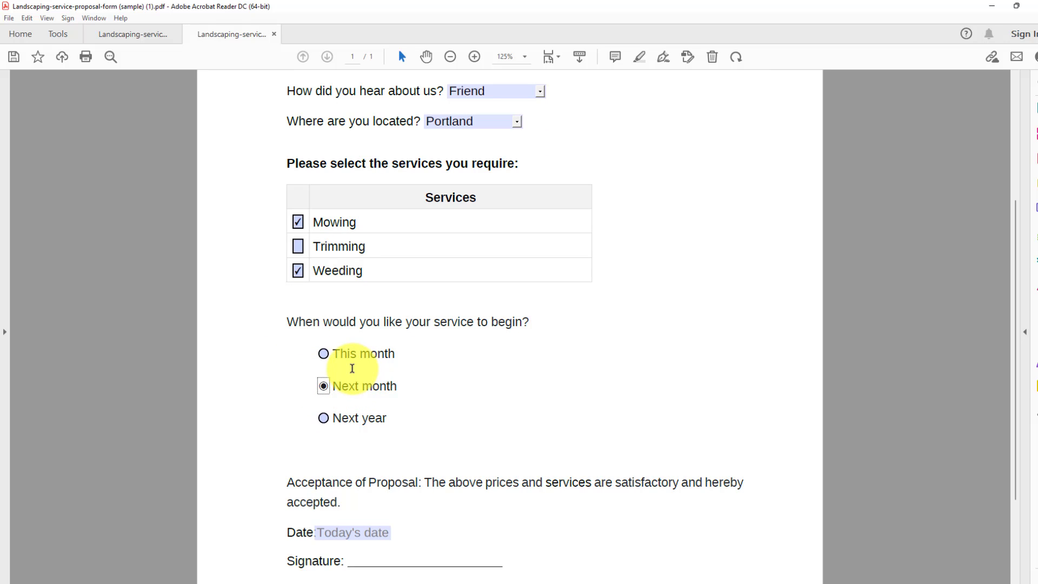
left_click(324, 354)
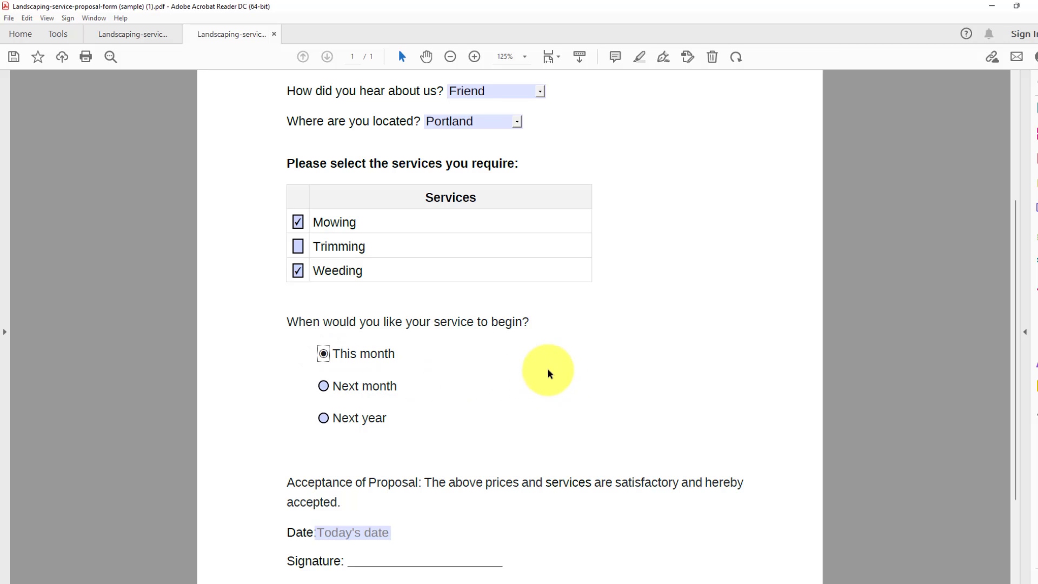
Scroll up on the ONLYOFFICE 'Collaborative online document editor' page
scroll(554, 373, "up", 3)
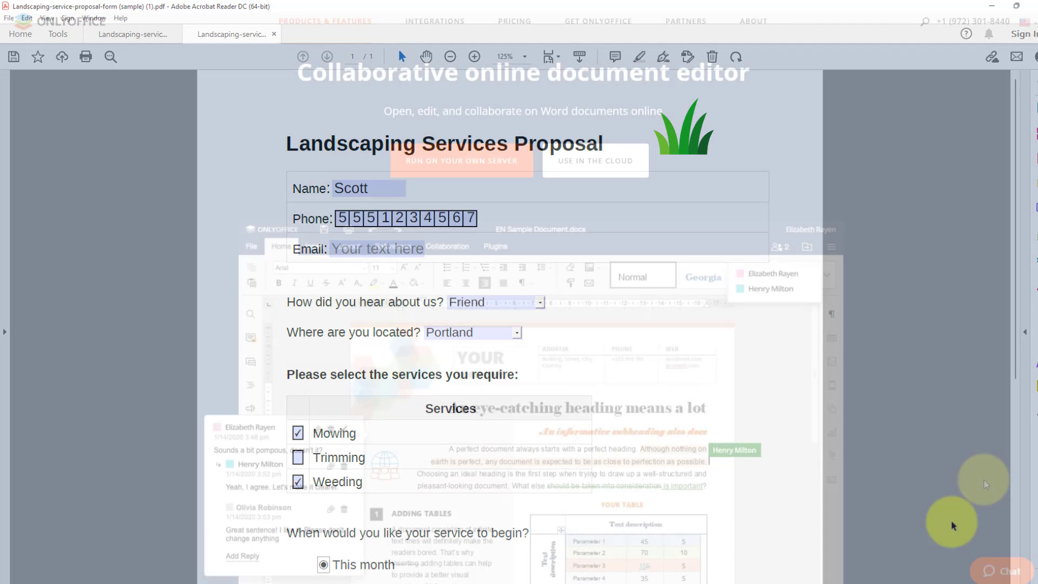